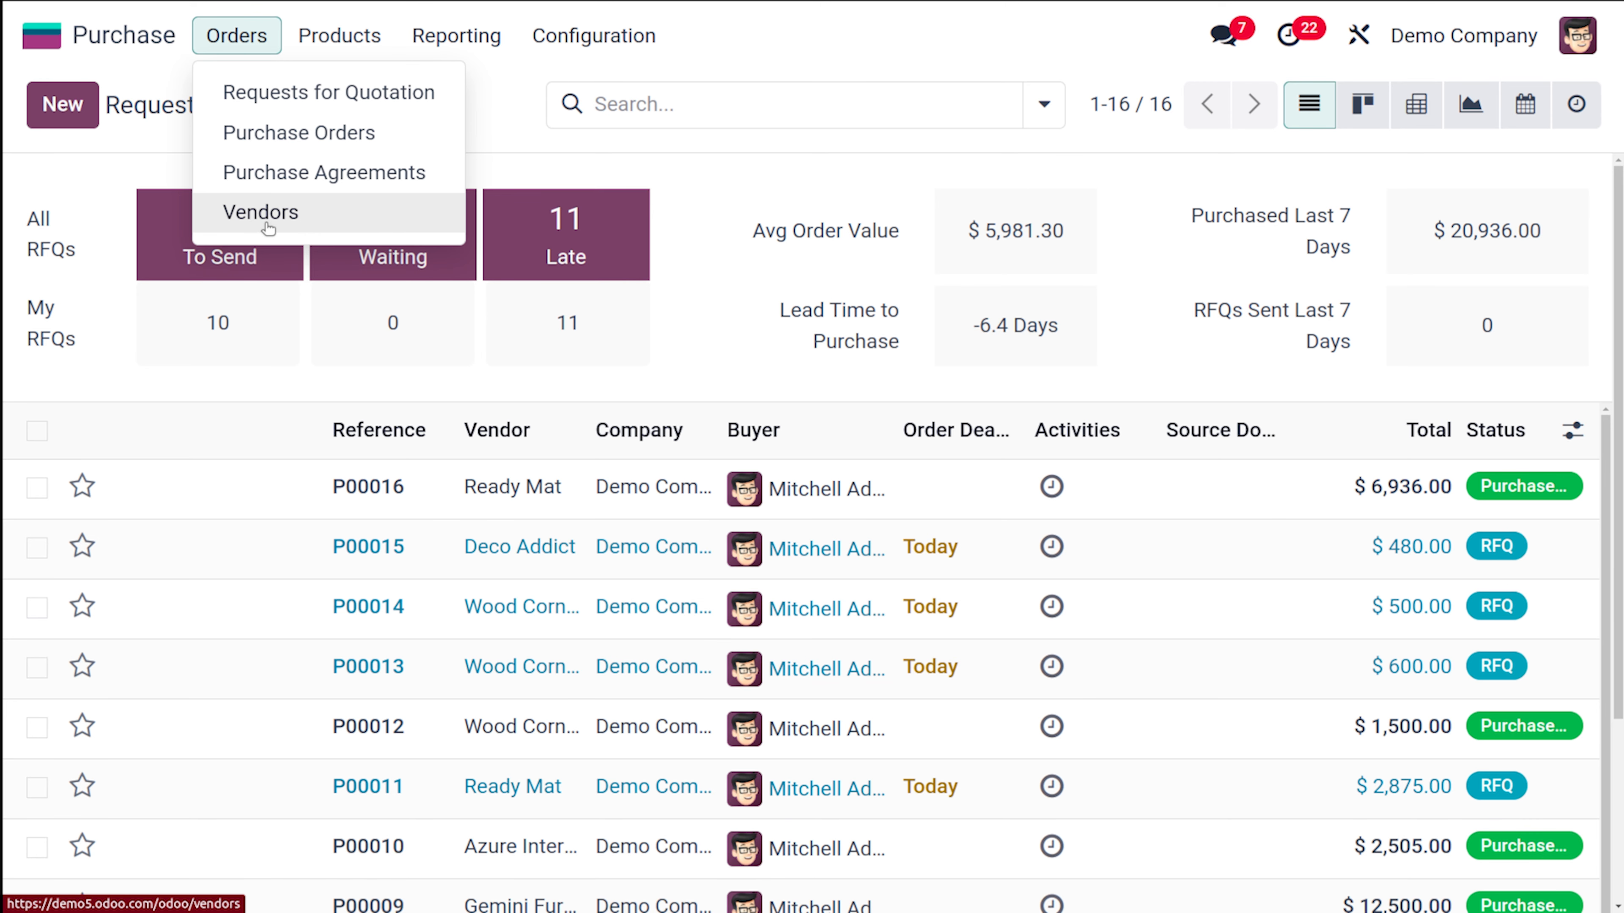
Create a new vendor of type Individual from the vendors list and enter the person's name
click(266, 225)
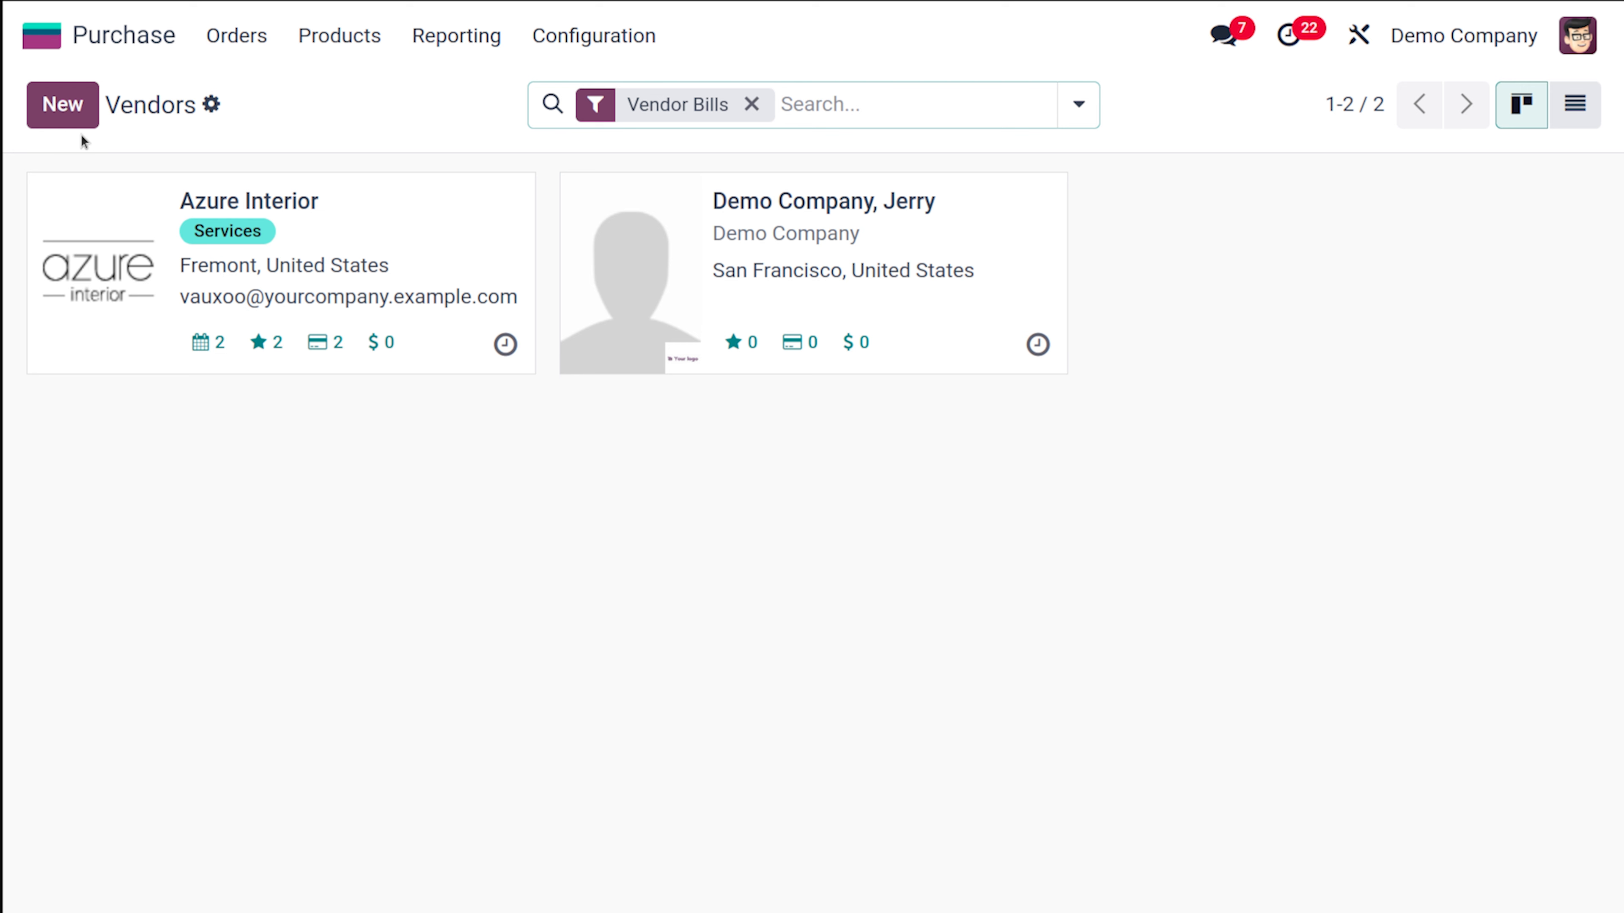
click(67, 114)
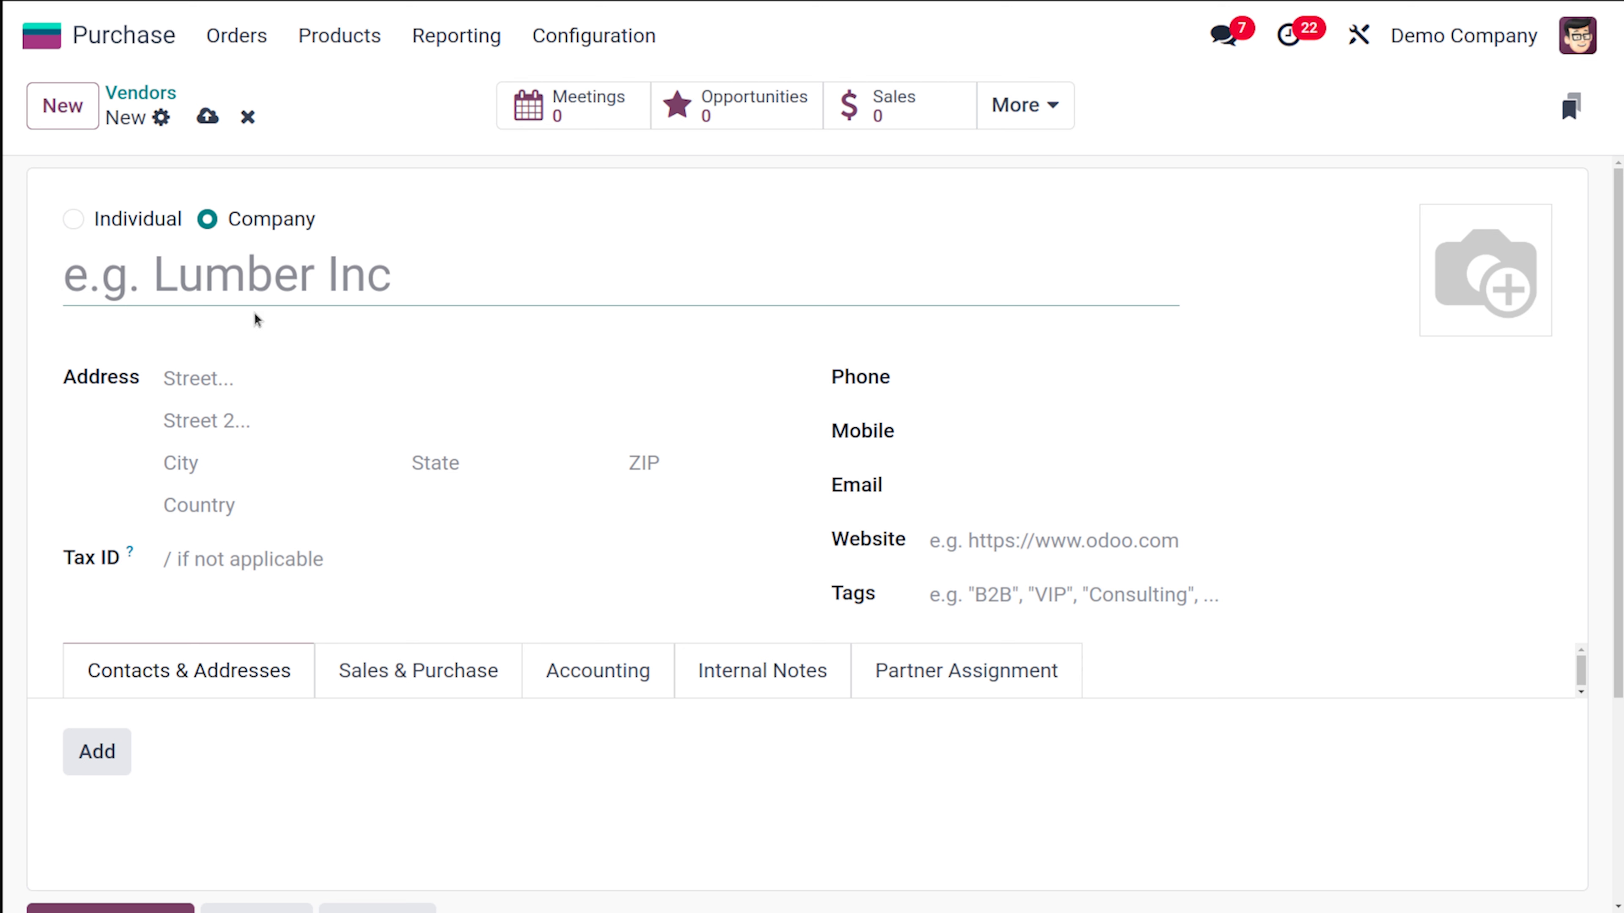
click(110, 232)
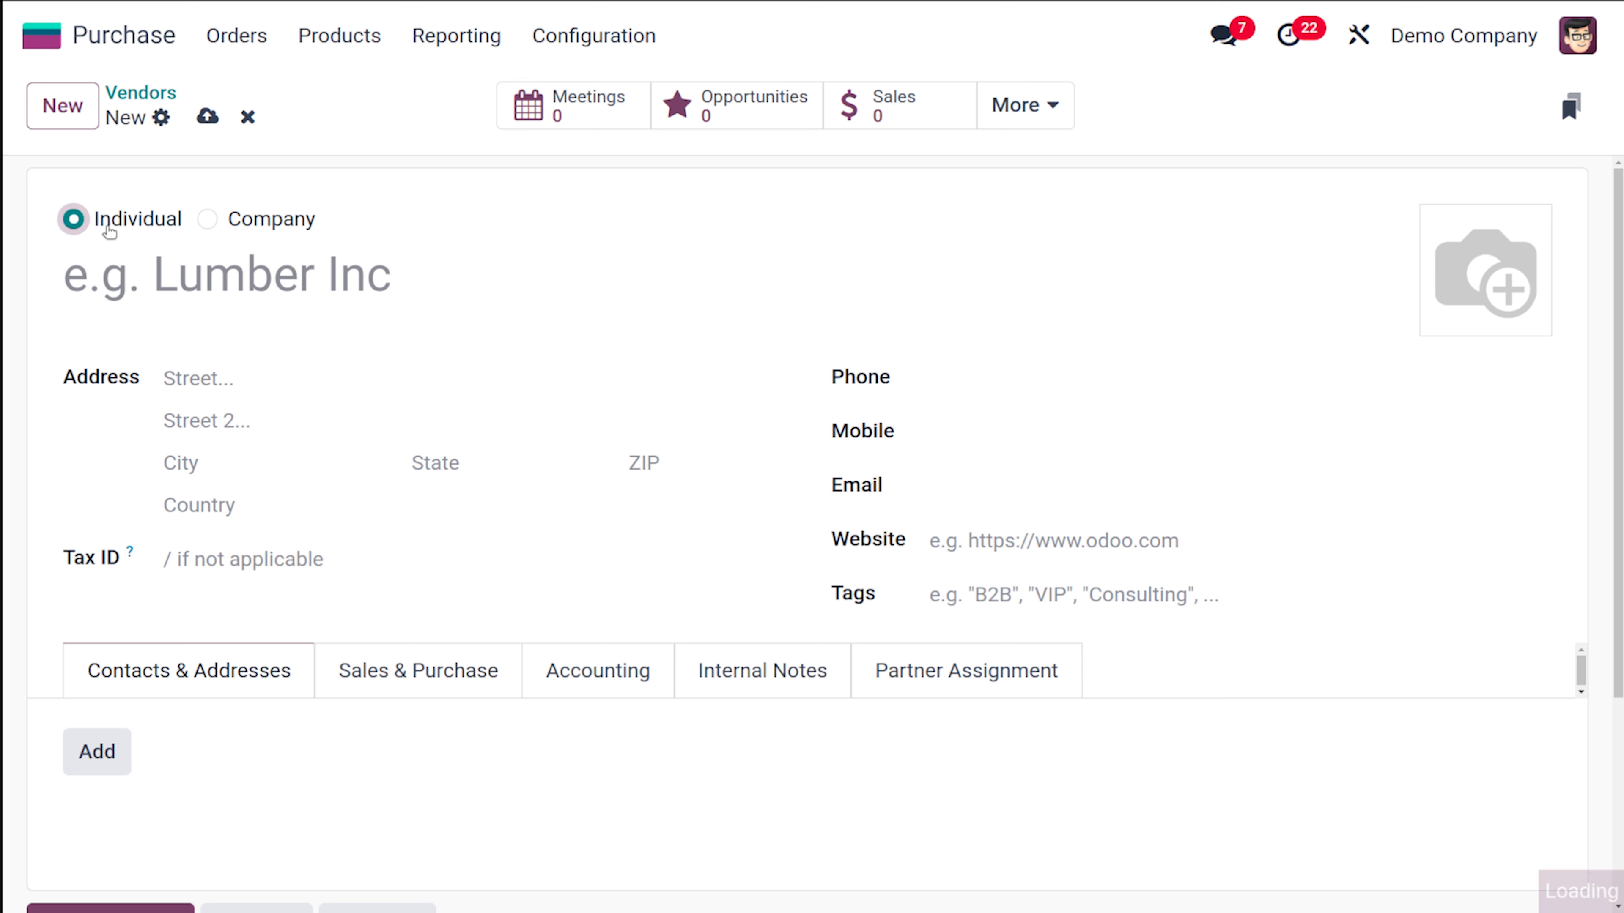
click(141, 292)
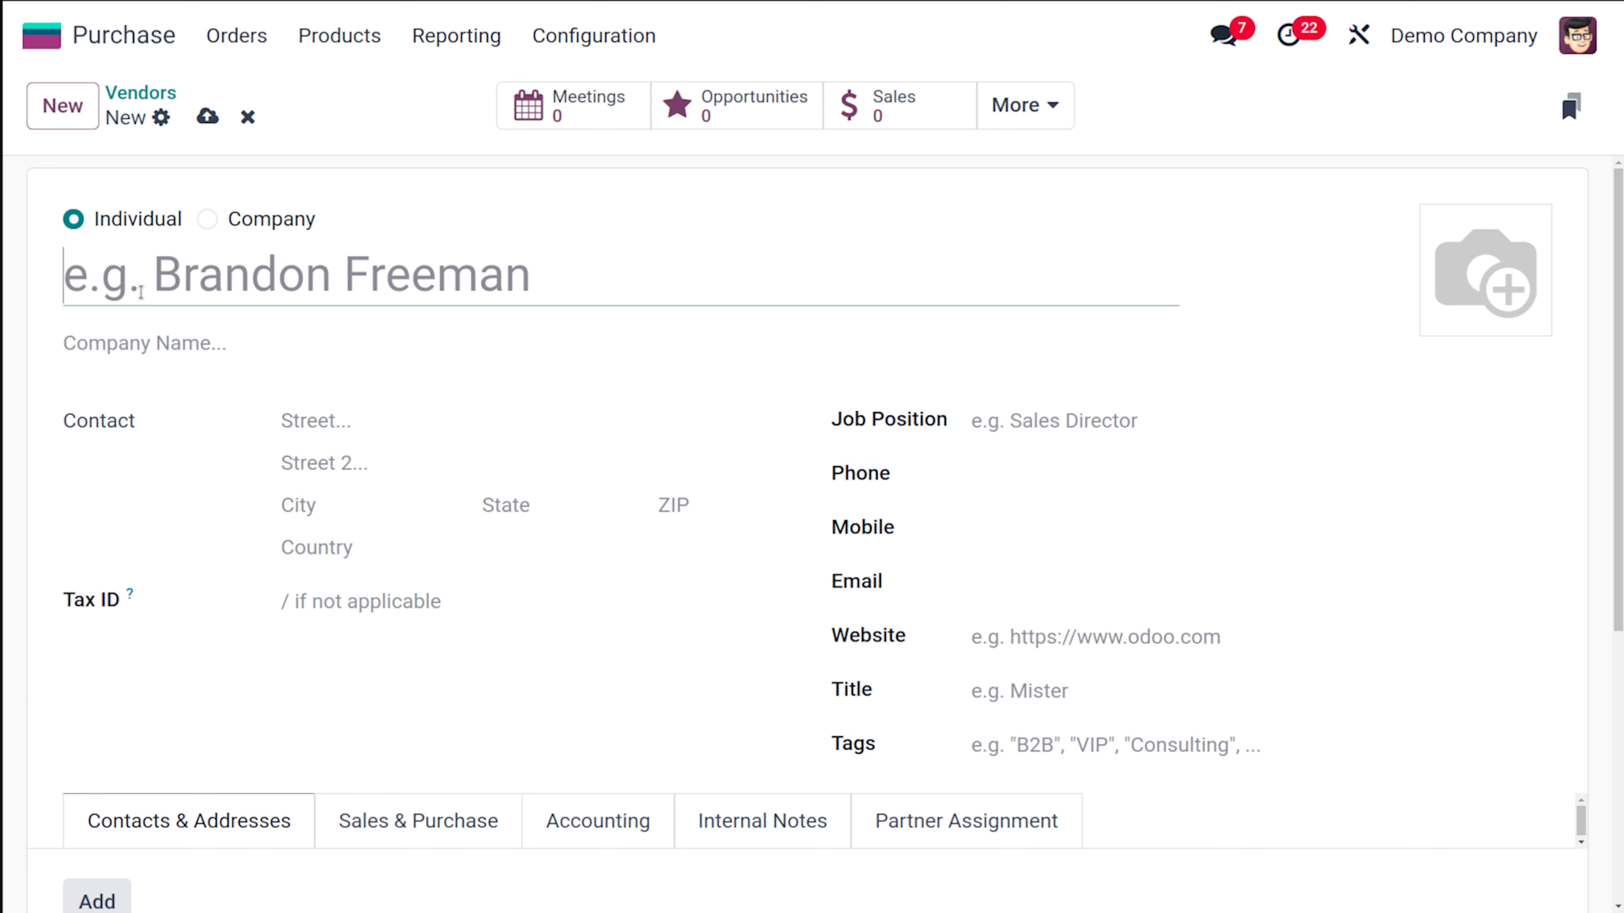
text(TOm)
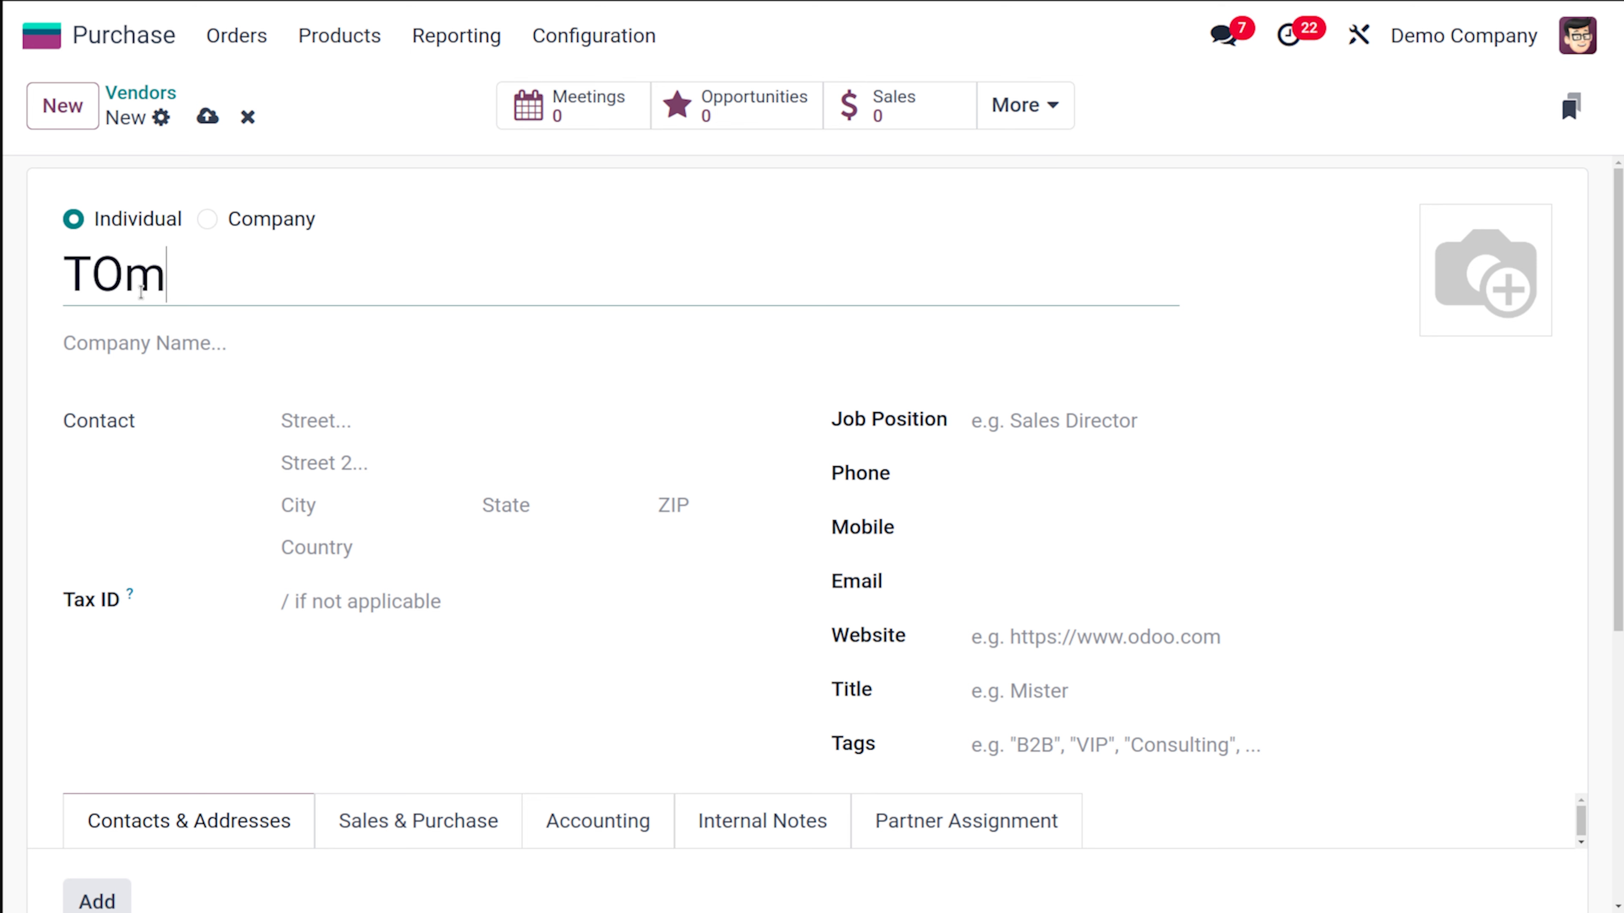
key(BackSpace)
key(BackSpace)
text(om)
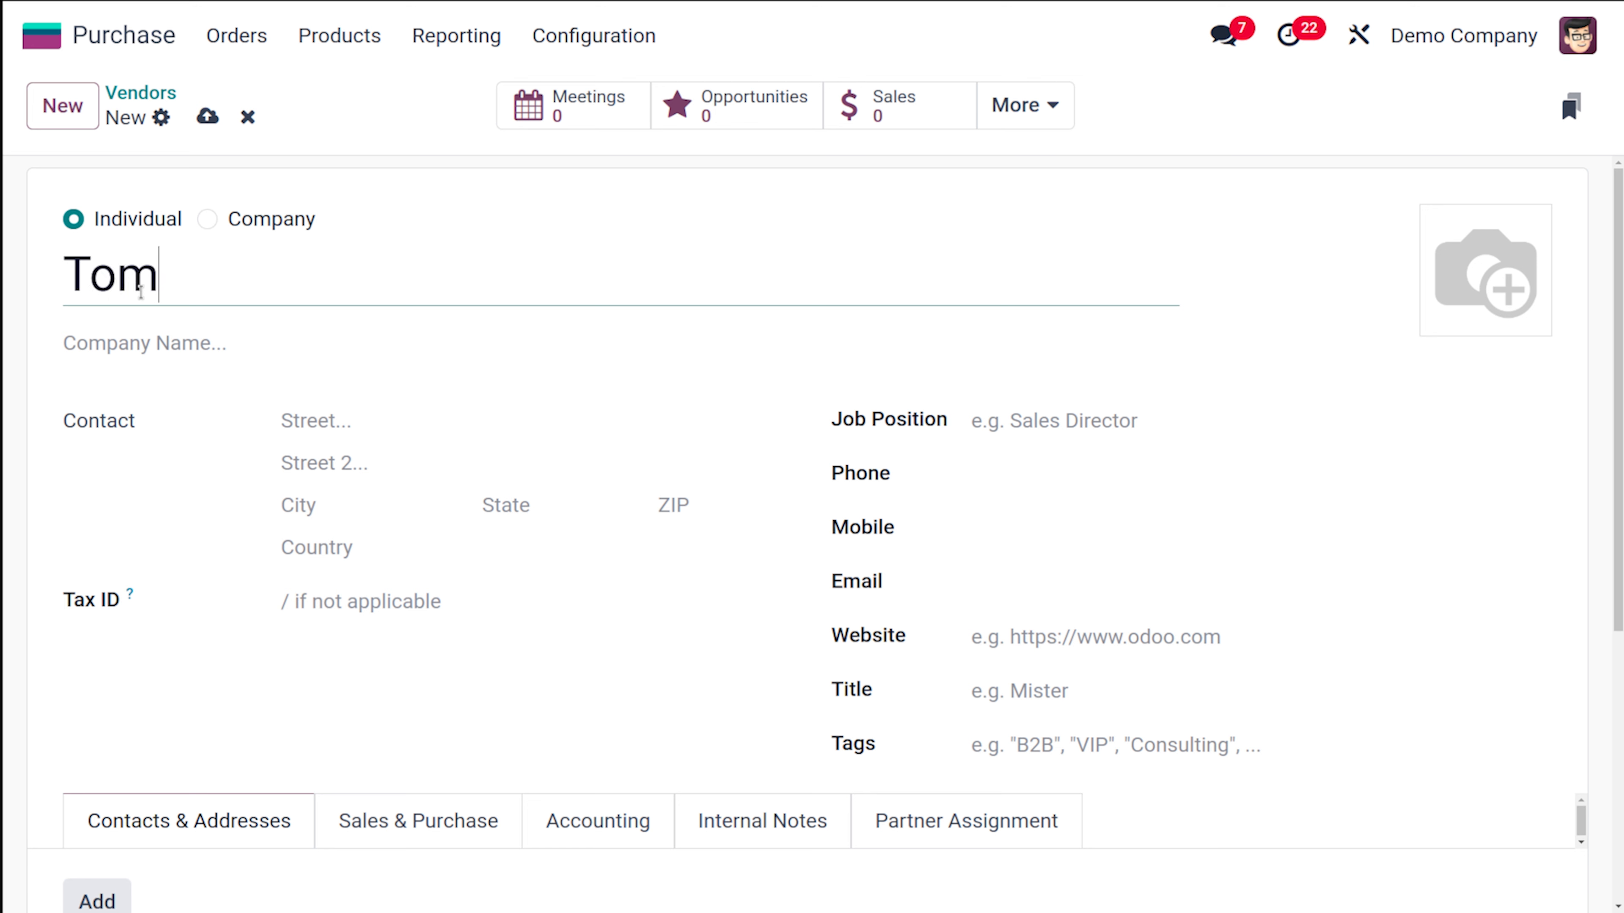
Link the vendor to the company Gemini Furniture and set the job position to Sales
click(177, 350)
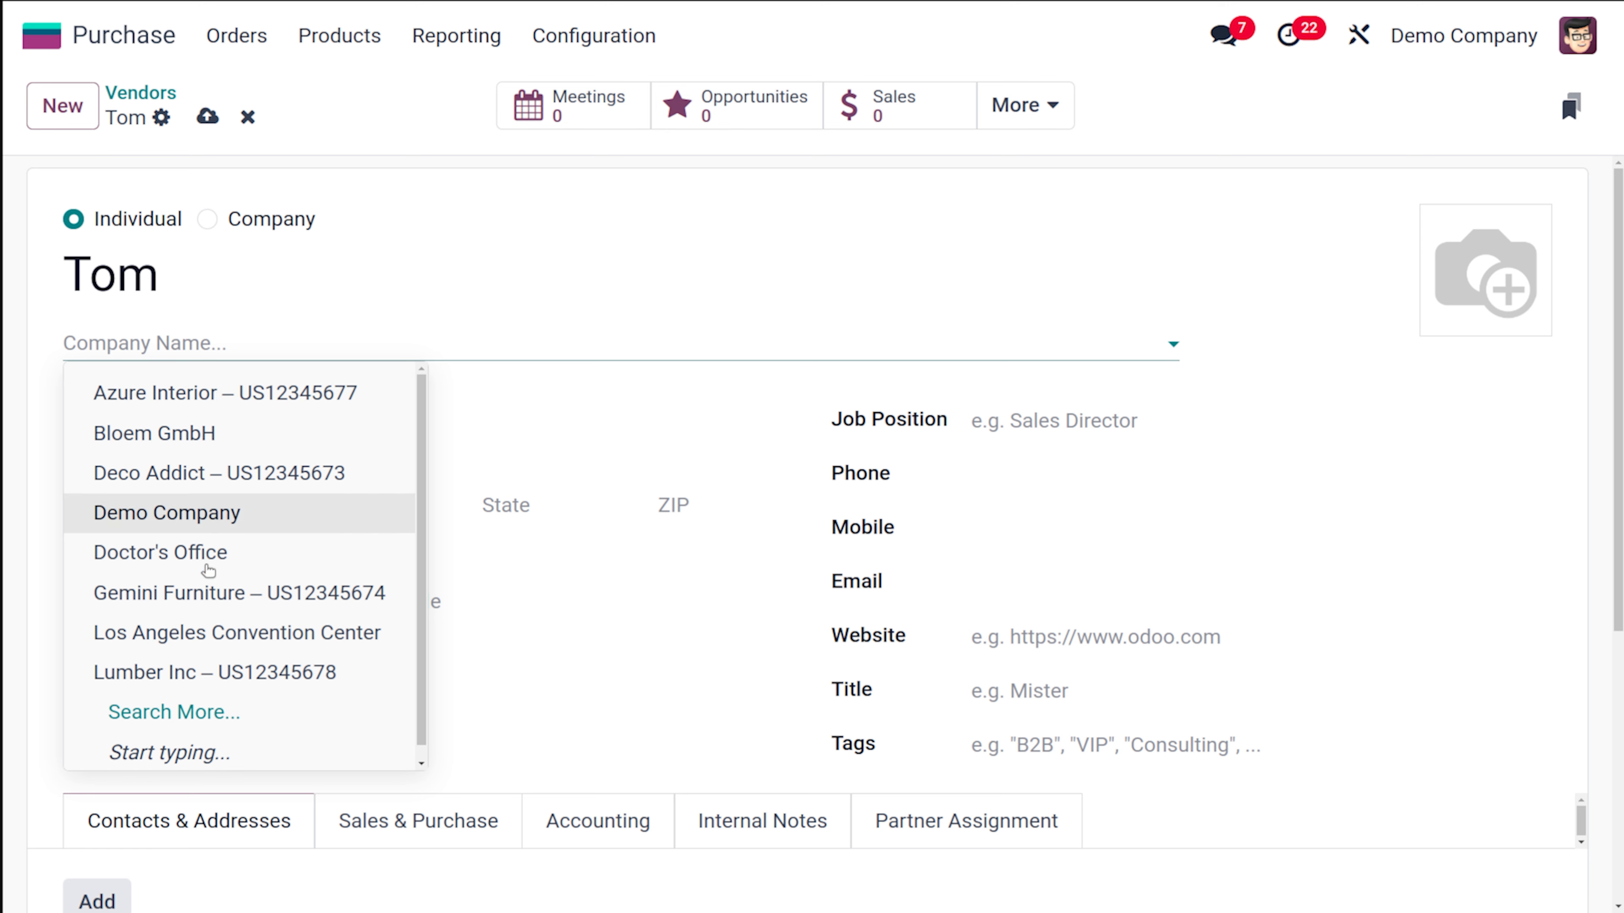
click(203, 590)
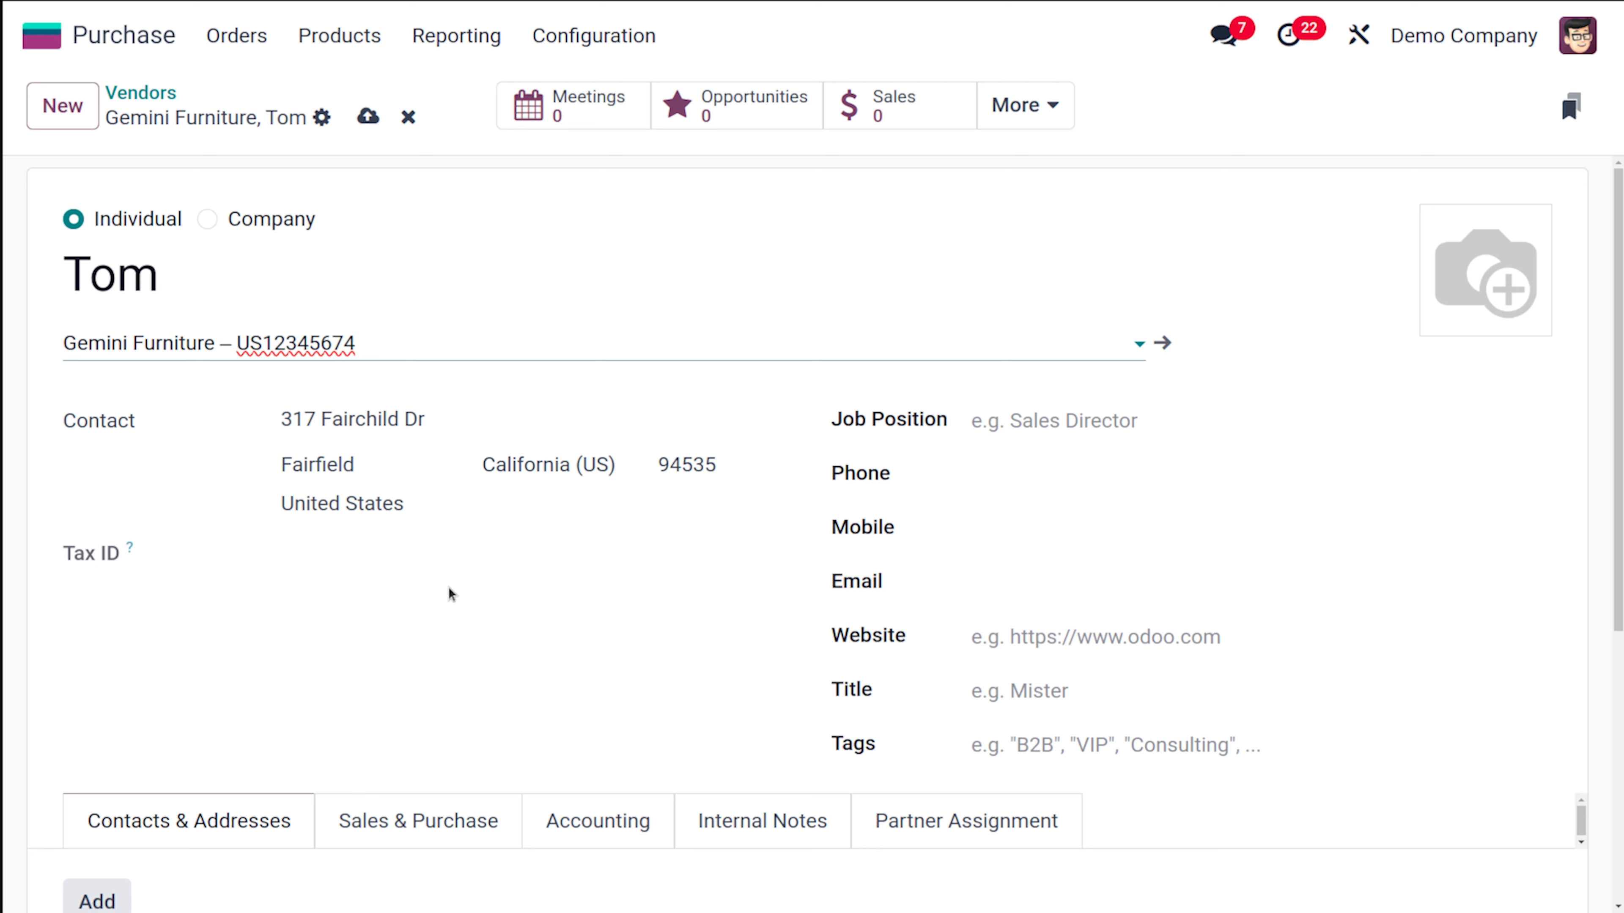
click(1030, 420)
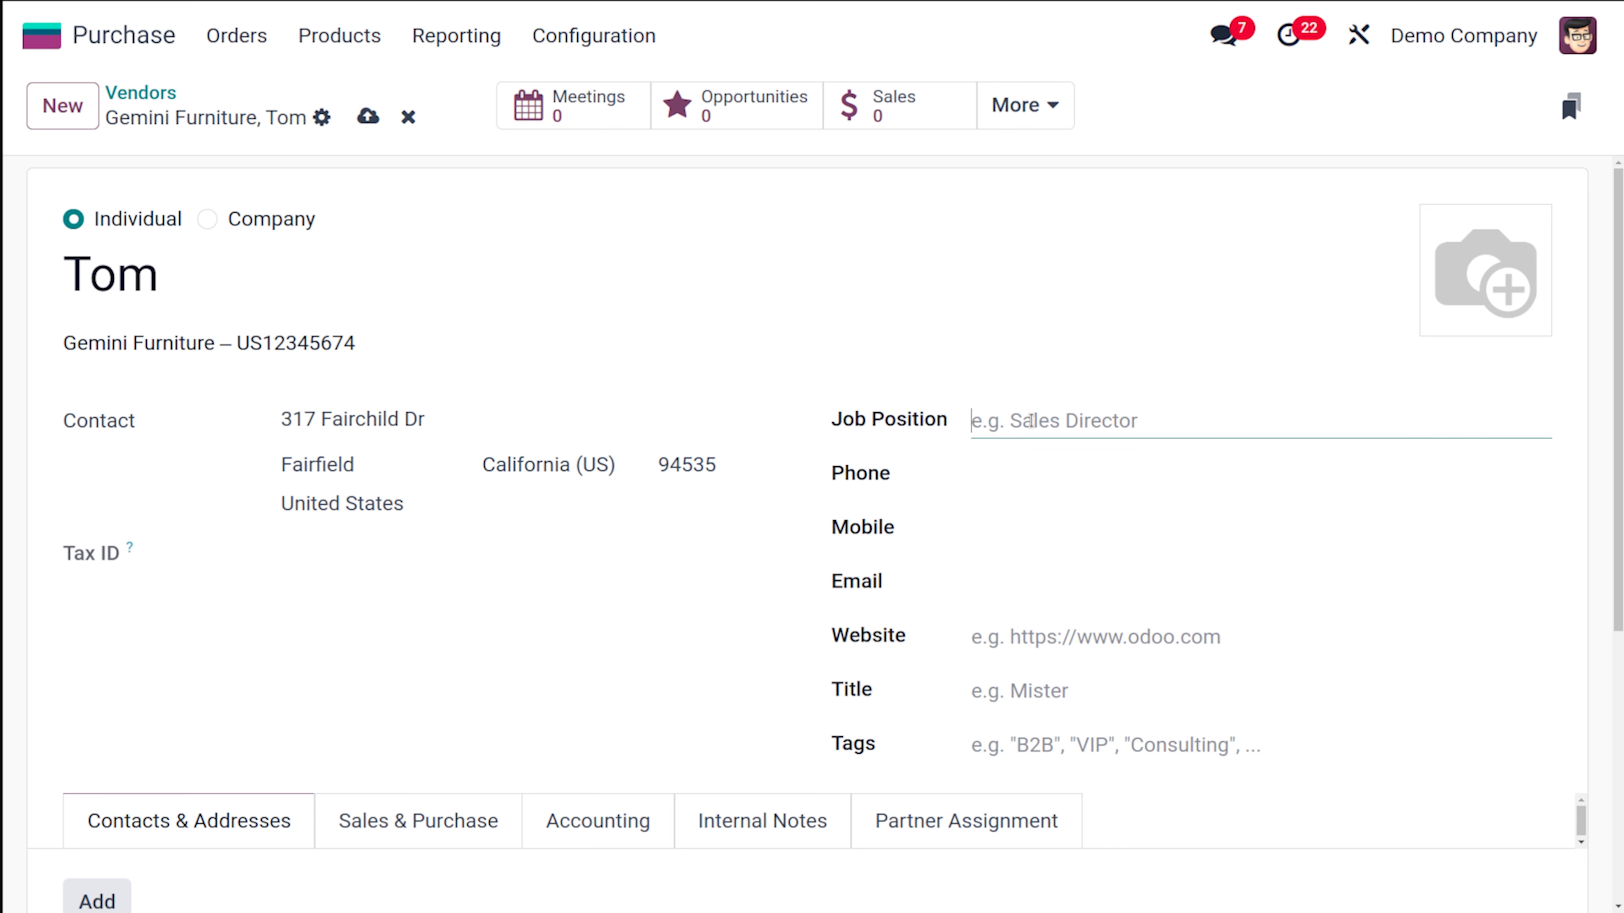
text(Sales)
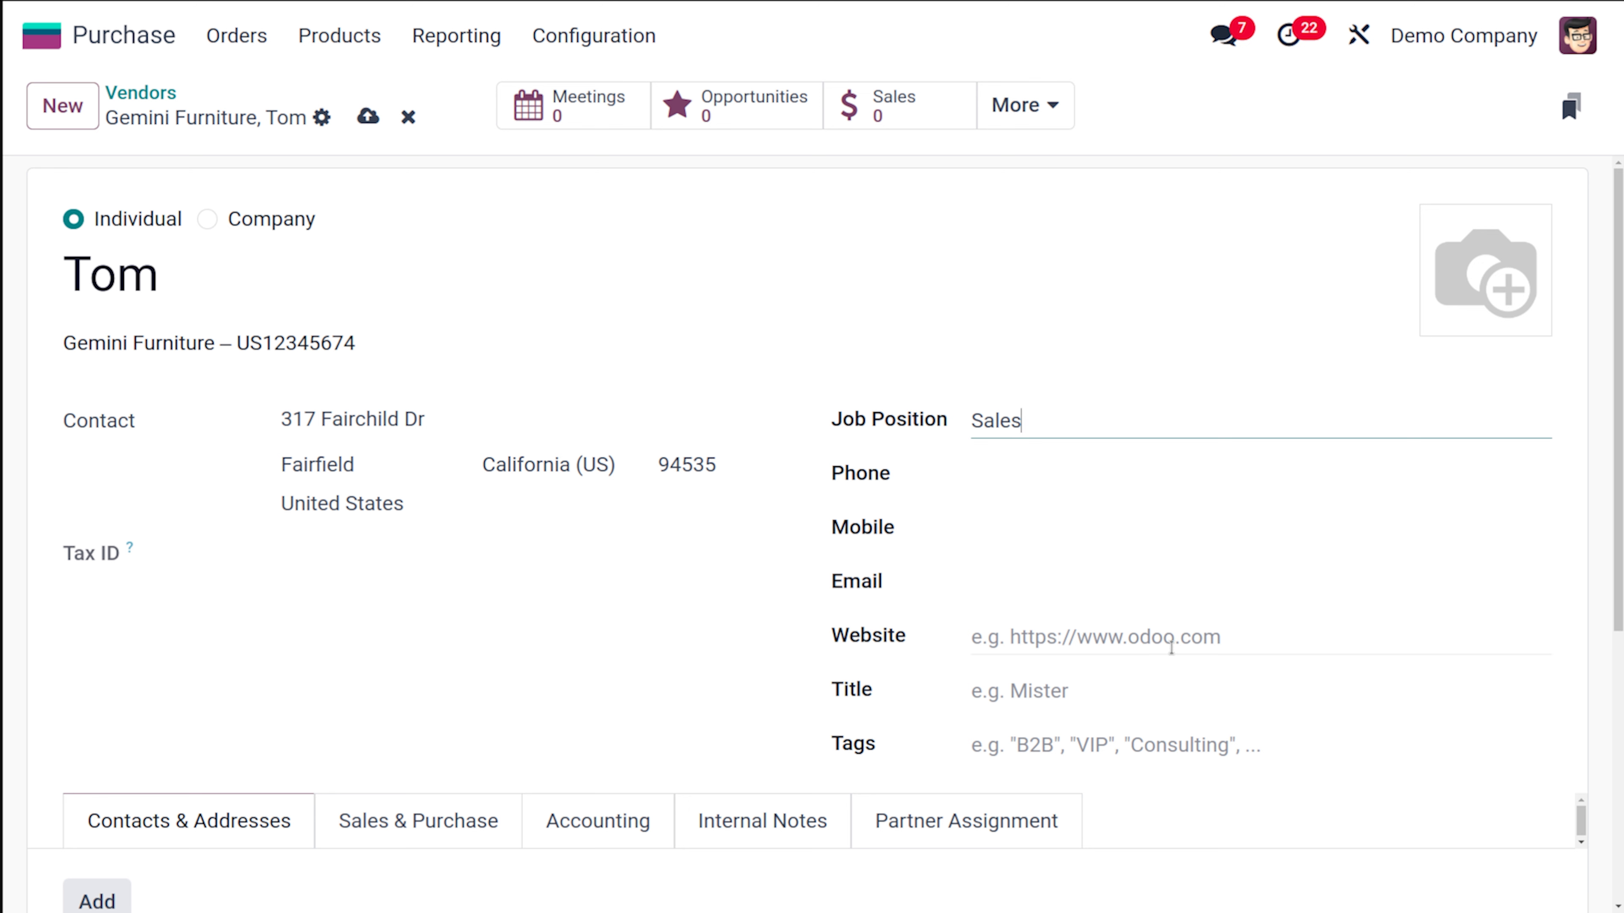
Set the vendor's title to Mister and add the Services tag
click(1017, 693)
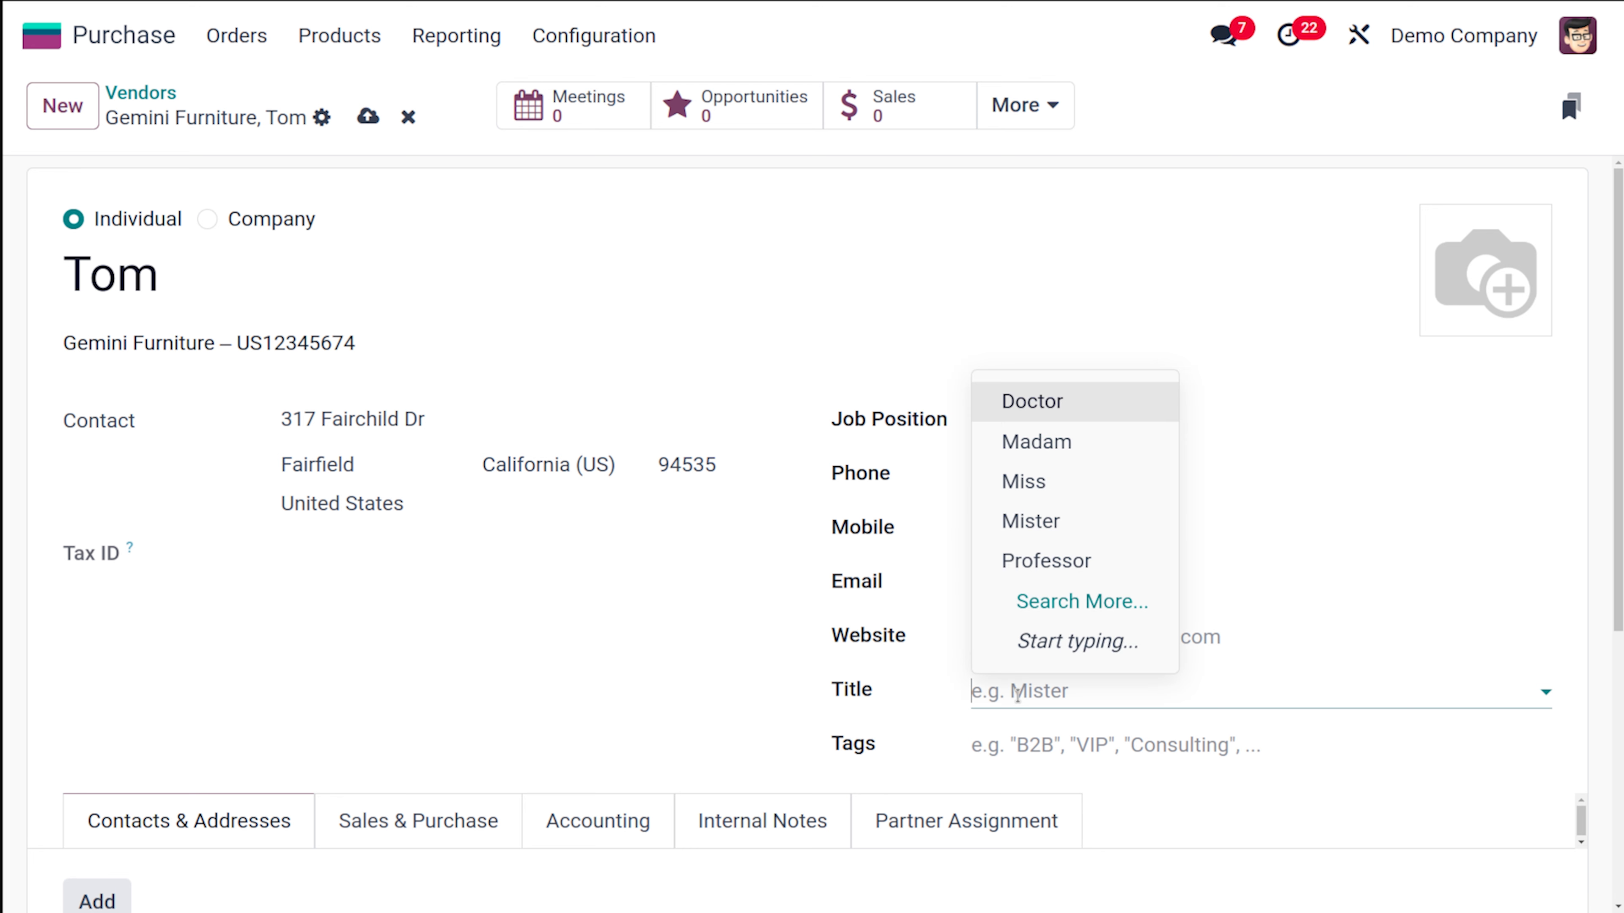
click(1061, 536)
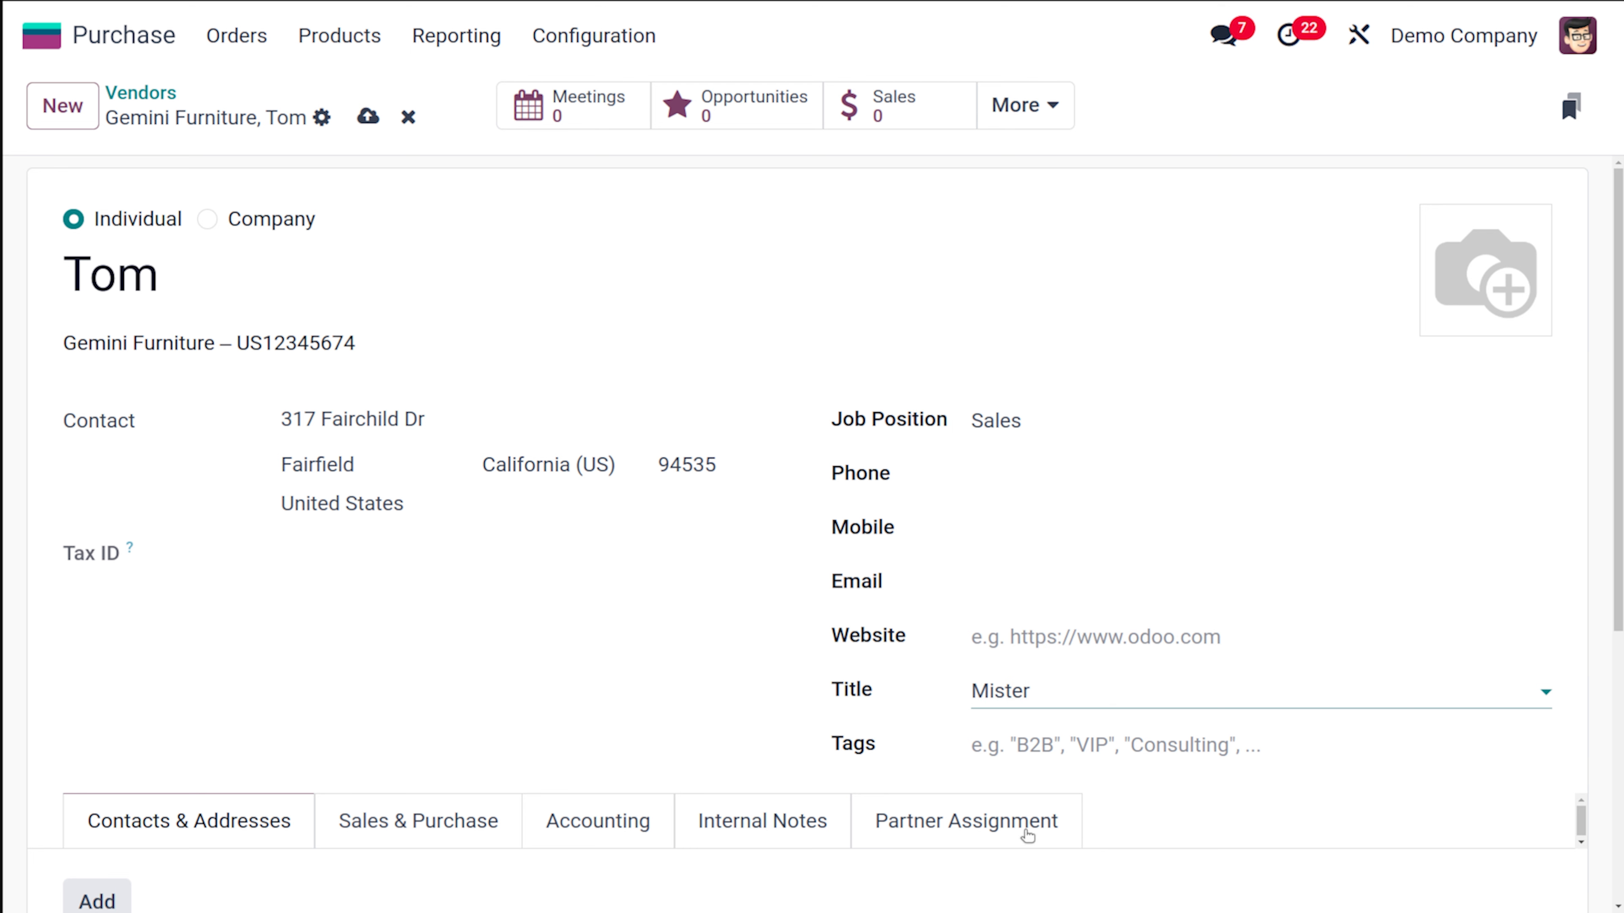
click(1032, 744)
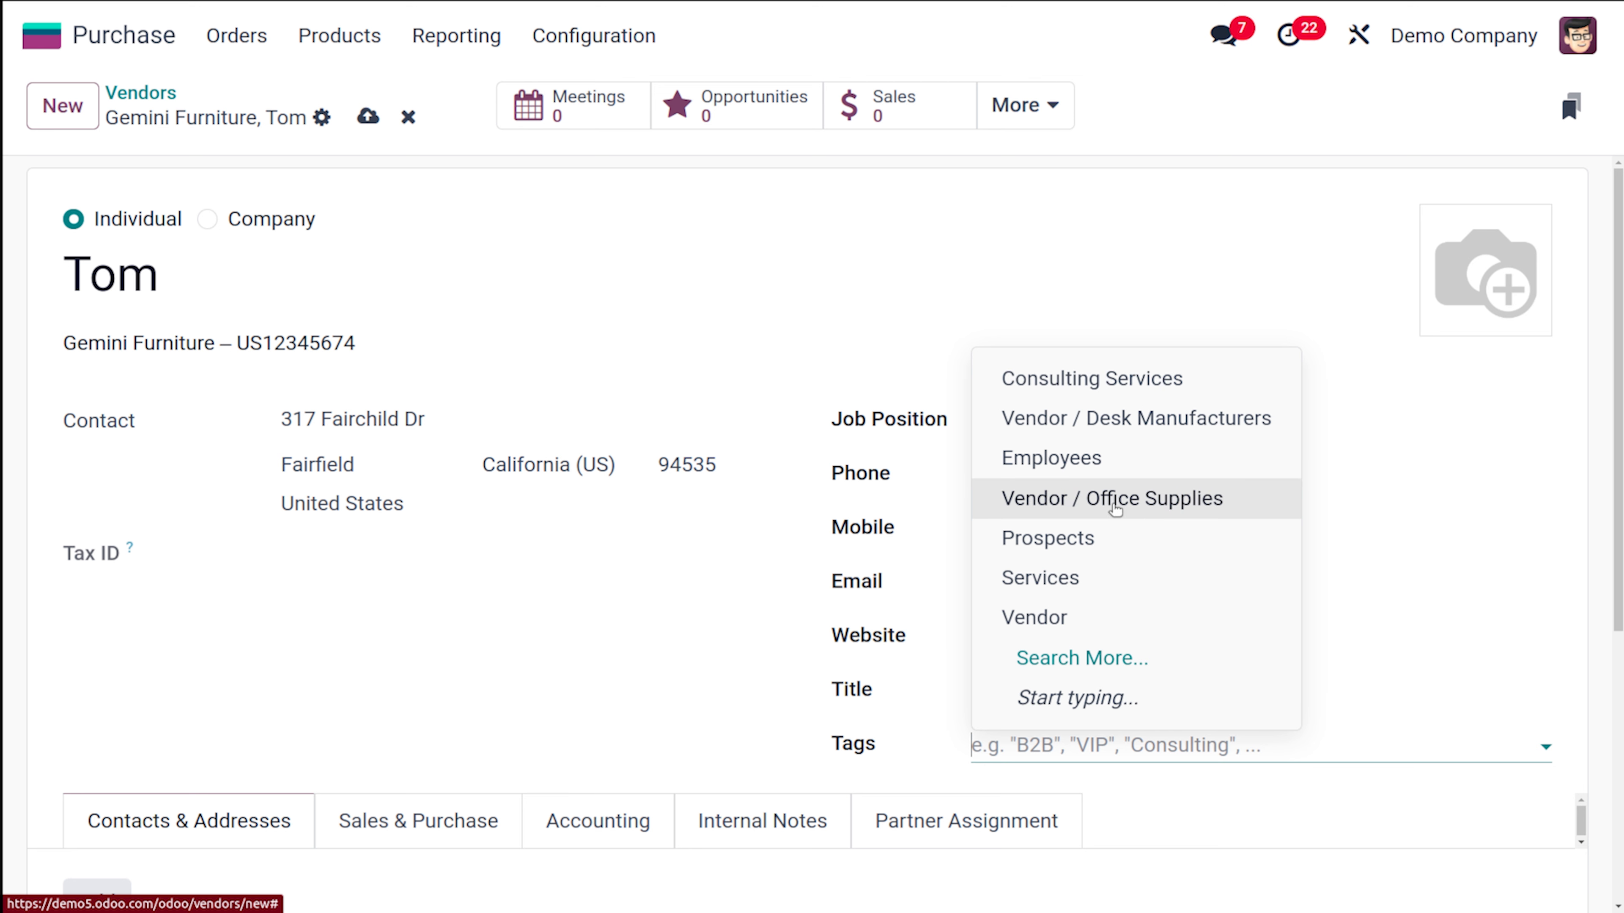
click(1124, 582)
scroll(662, 624, down, 5)
scroll(663, 624, up, 5)
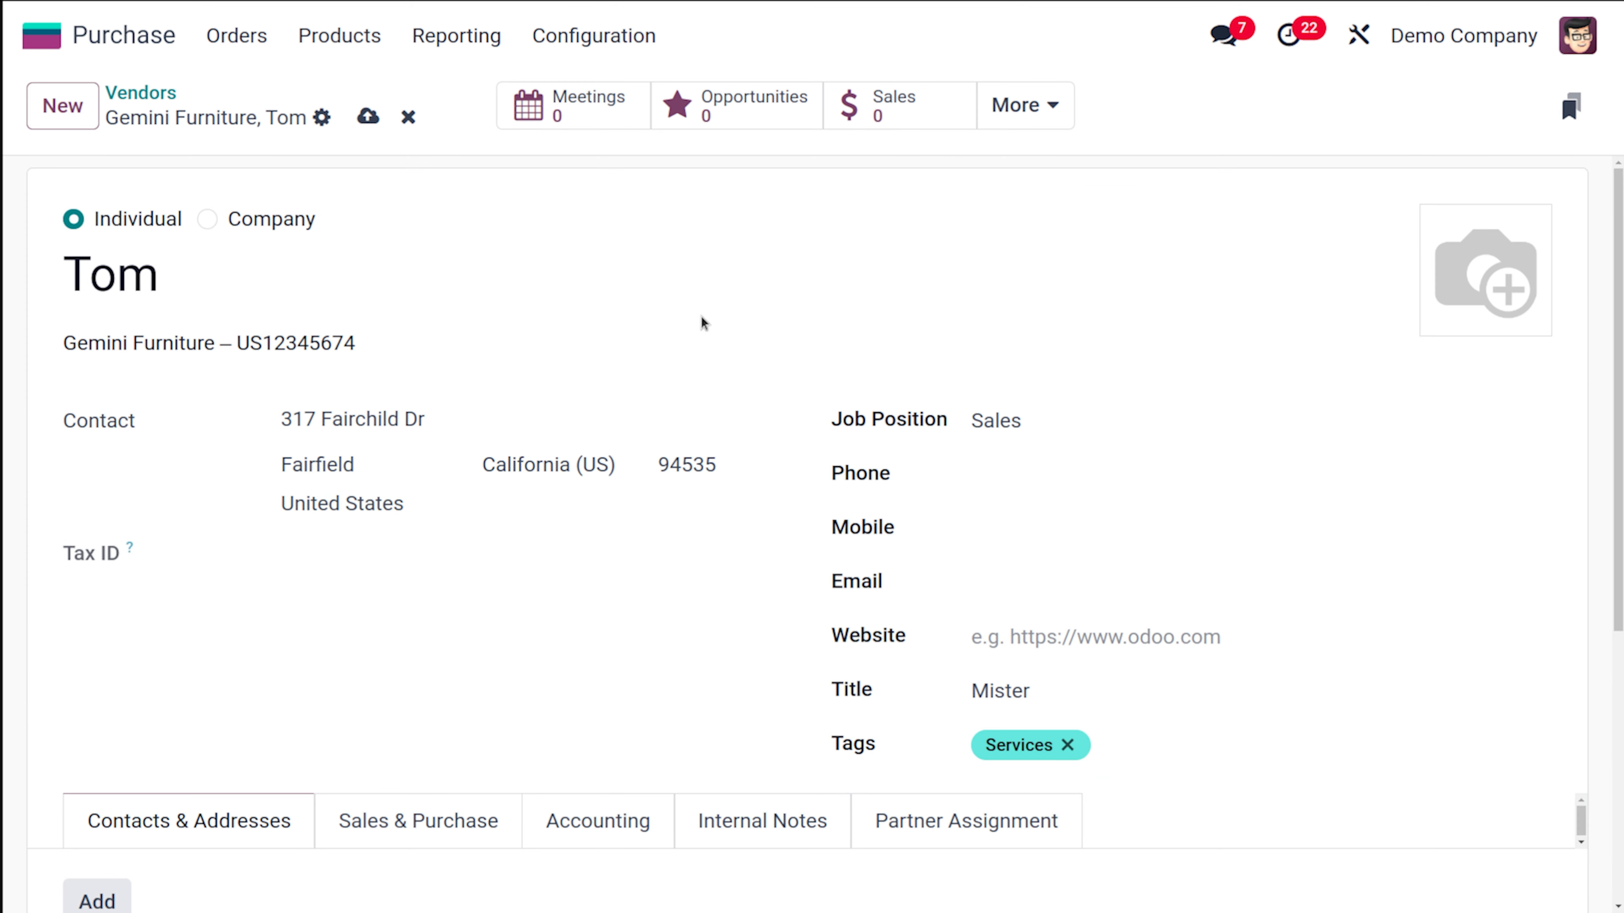
Add an Other Address entry to the vendor's contacts and addresses, enter the contact's name, and save it
scroll(703, 322, down, 5)
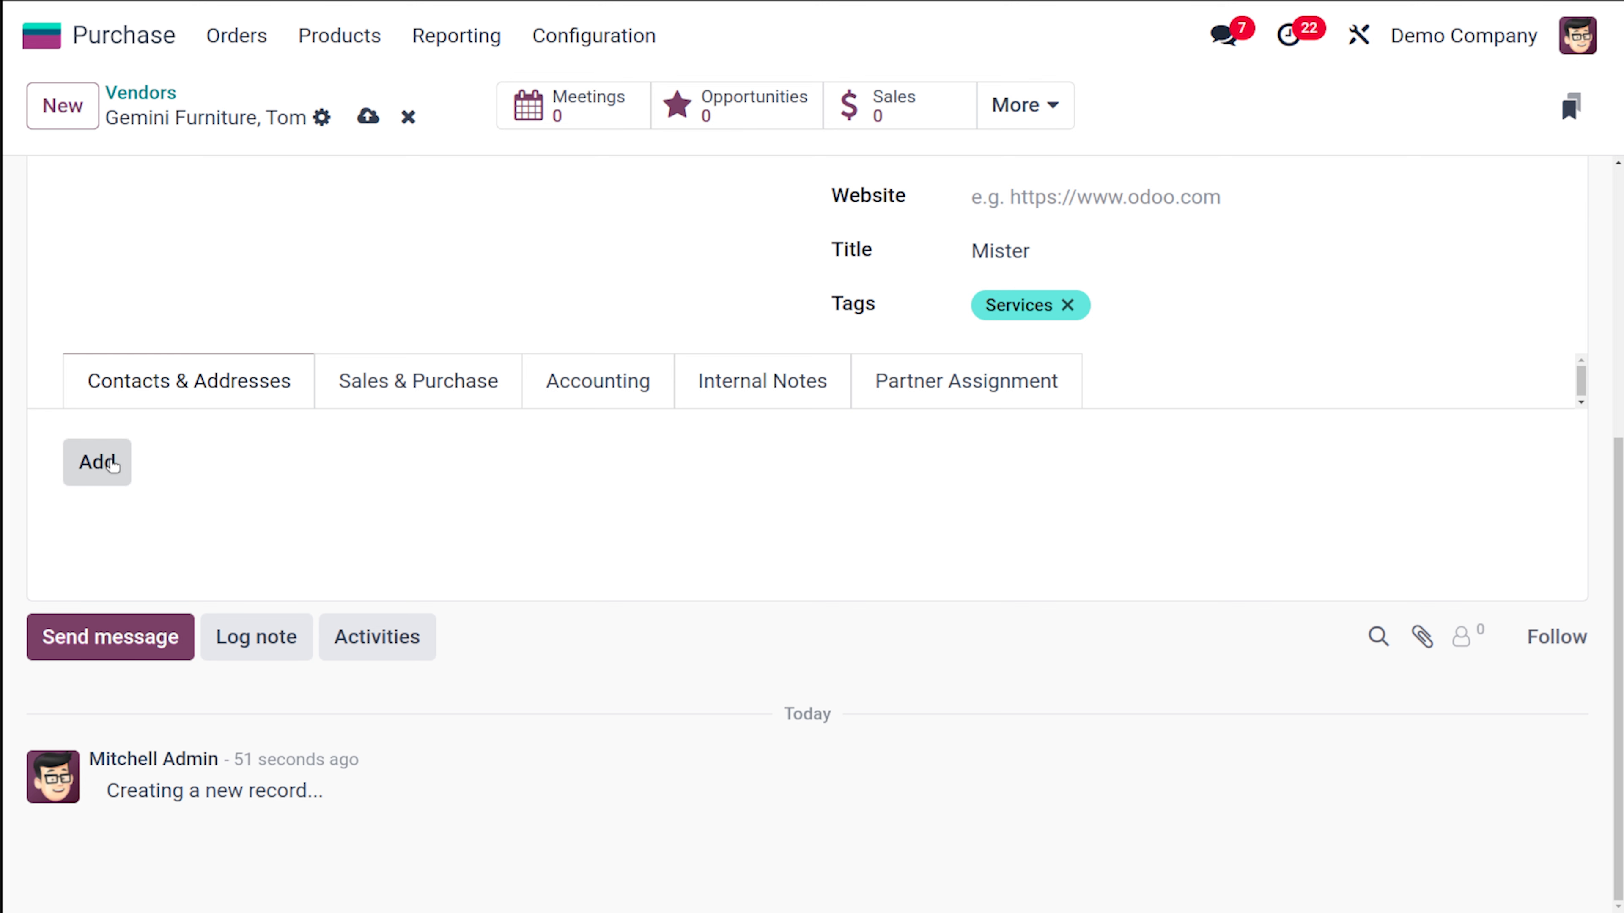
click(97, 461)
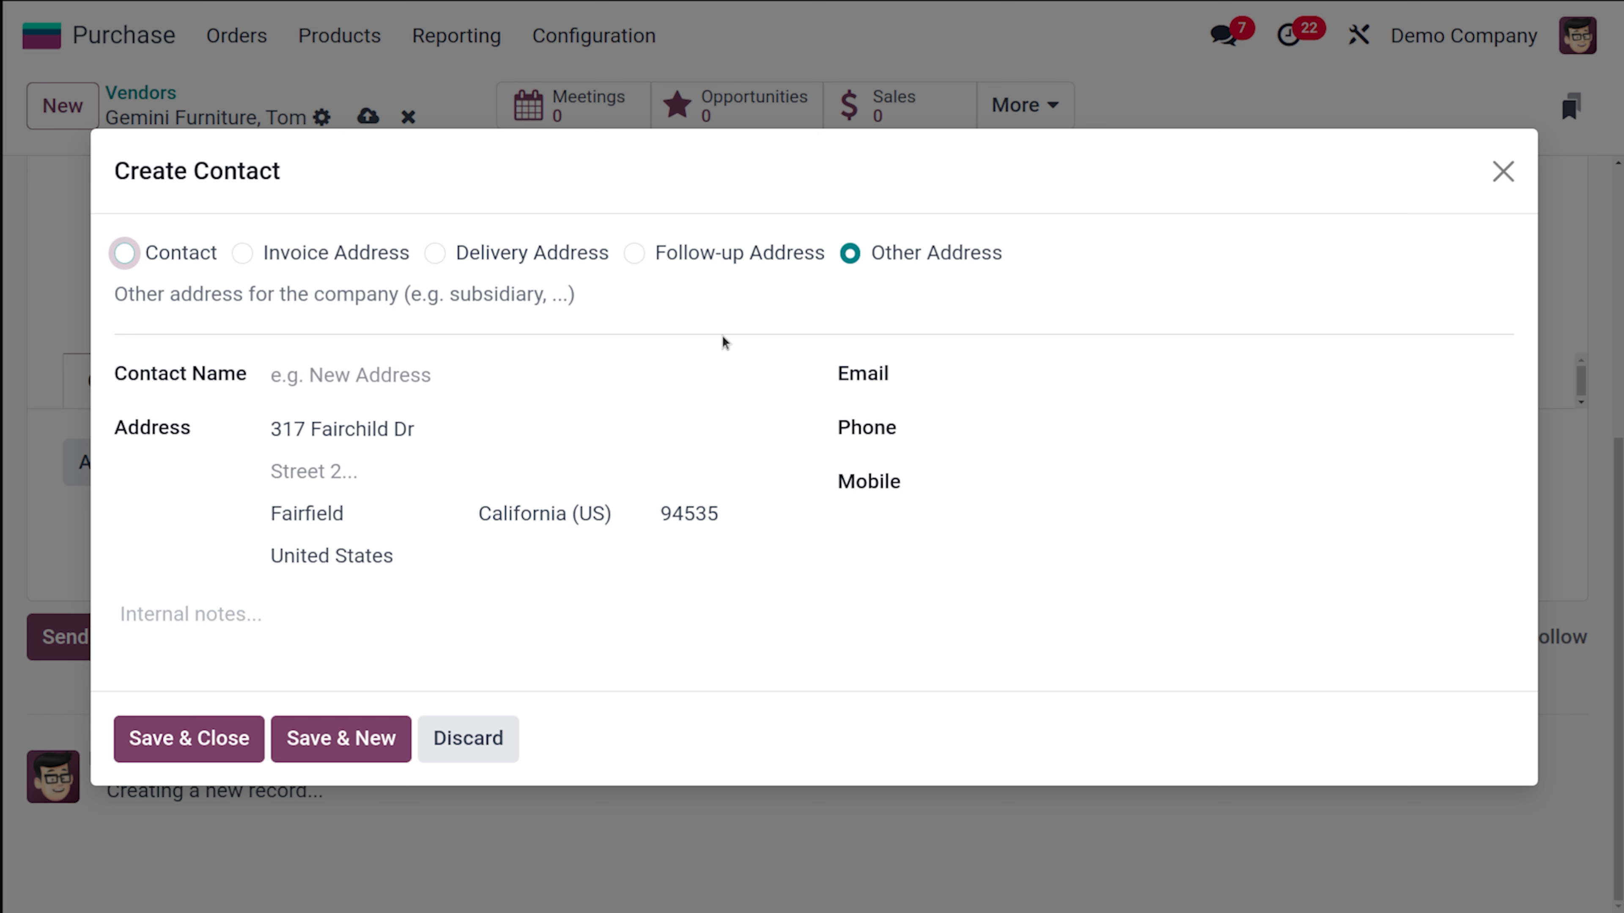
click(535, 371)
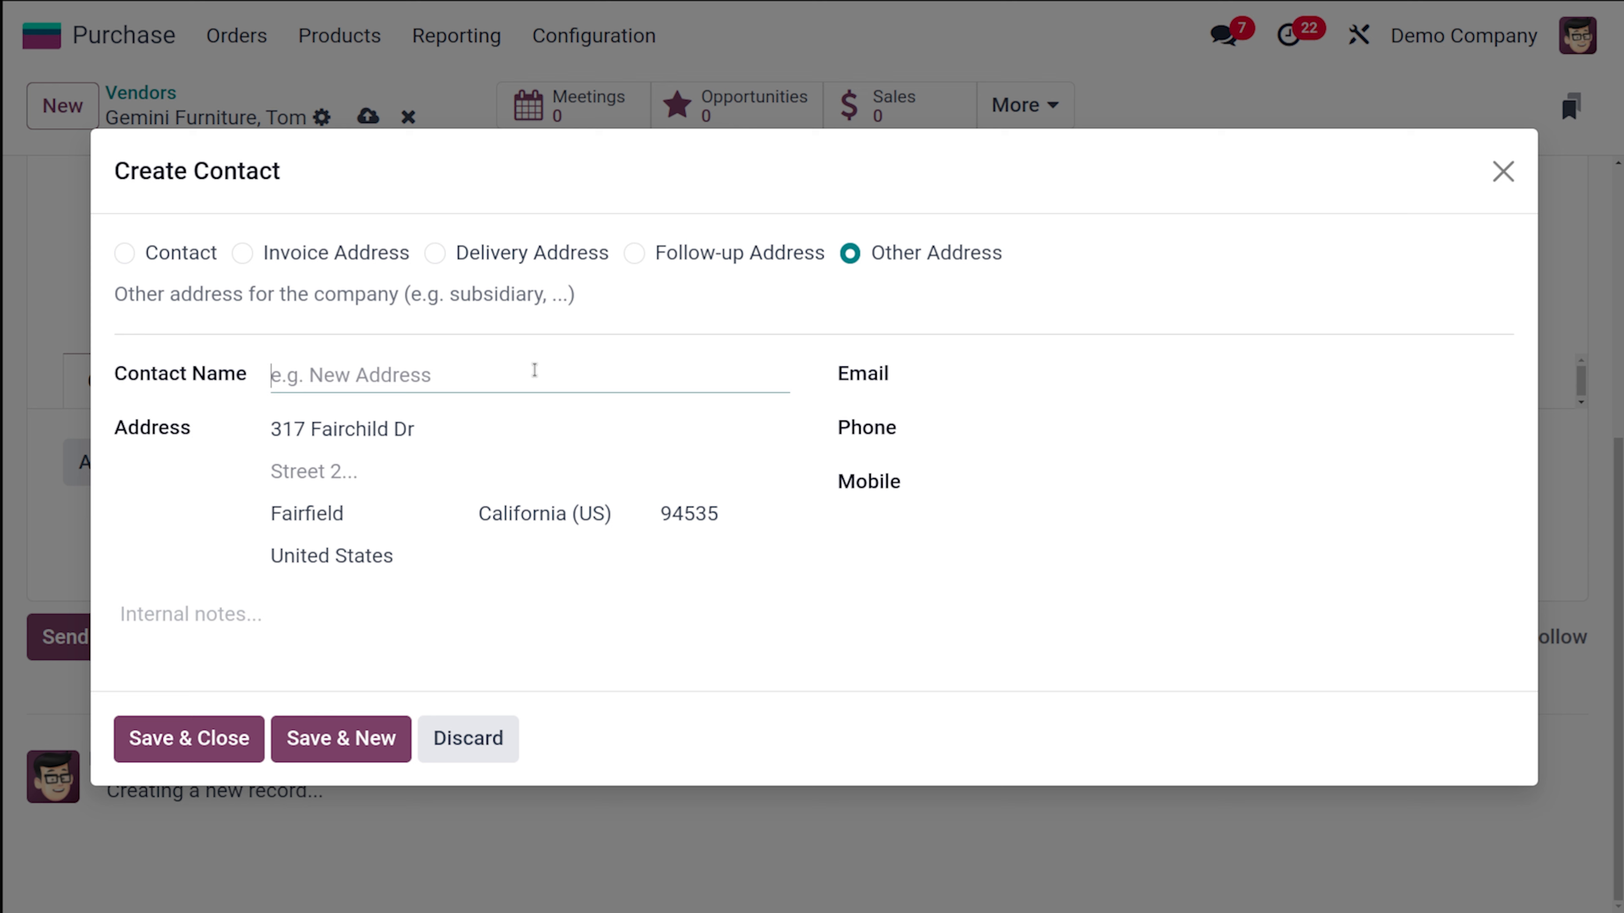
text(mark)
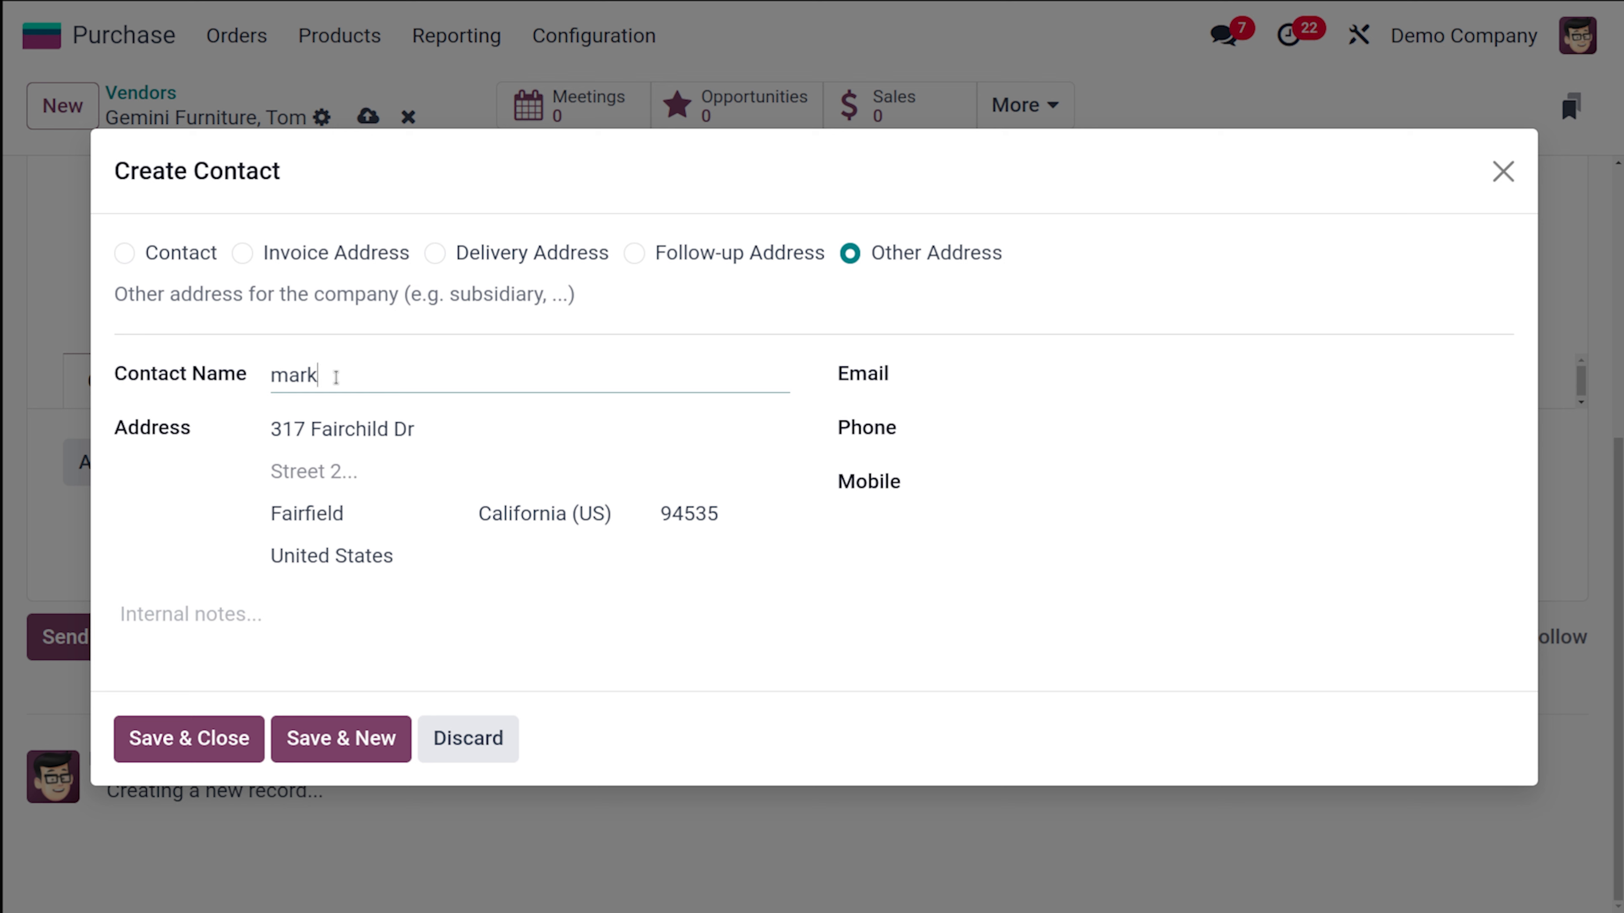
click(287, 376)
key(BackSpace)
text(M)
click(247, 743)
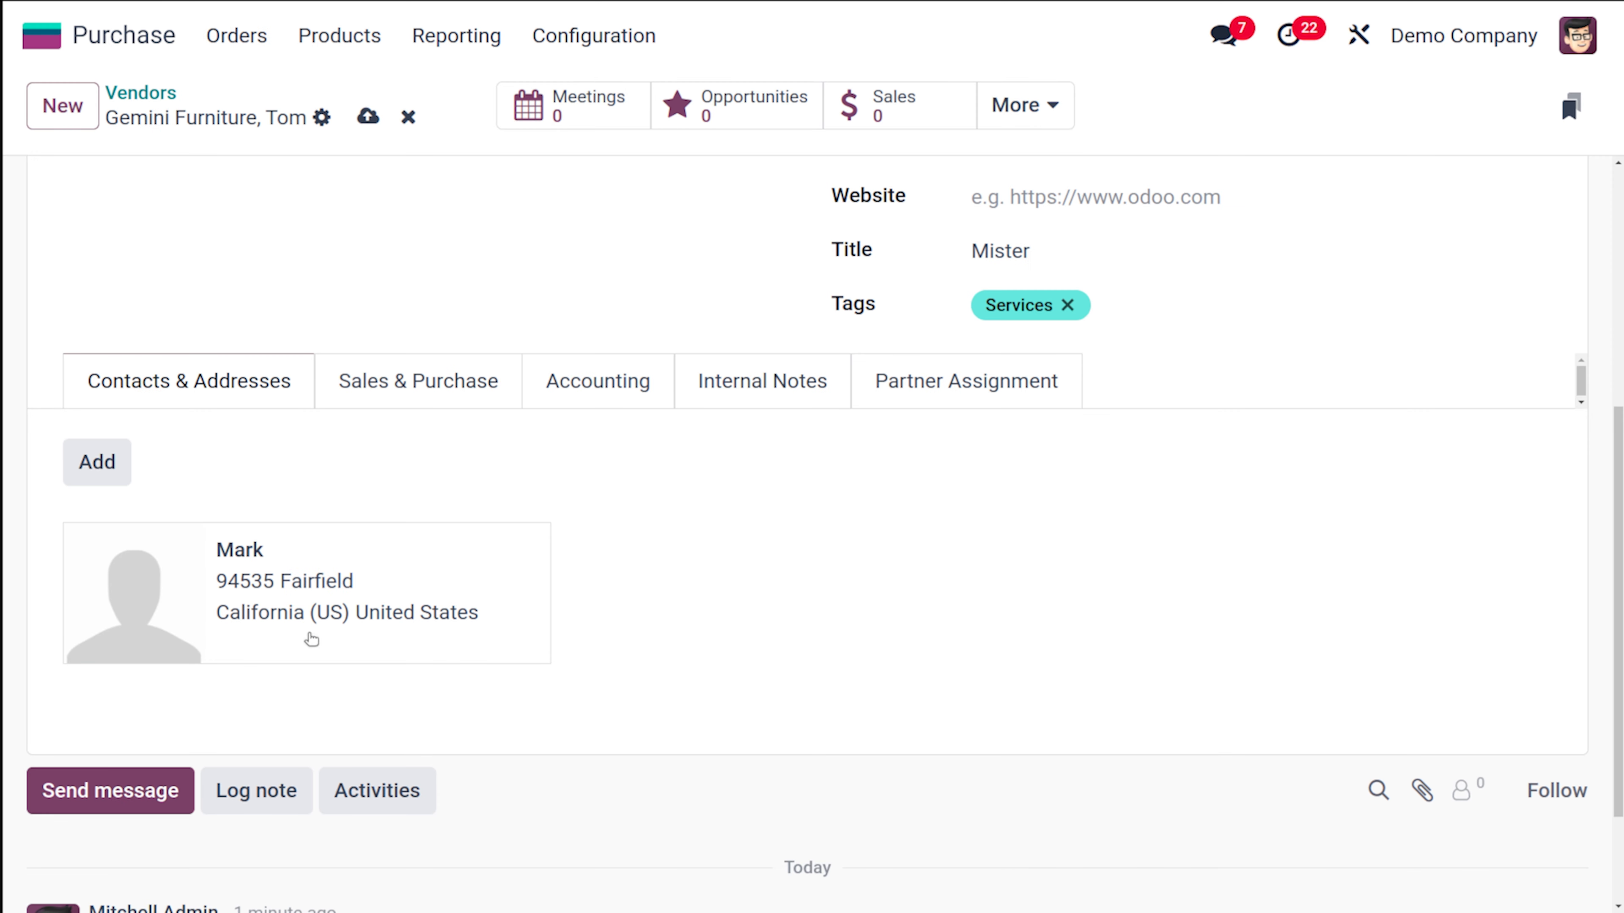
Add a second entry of type Contact to the vendor, enter the contact's name, and save it
click(99, 466)
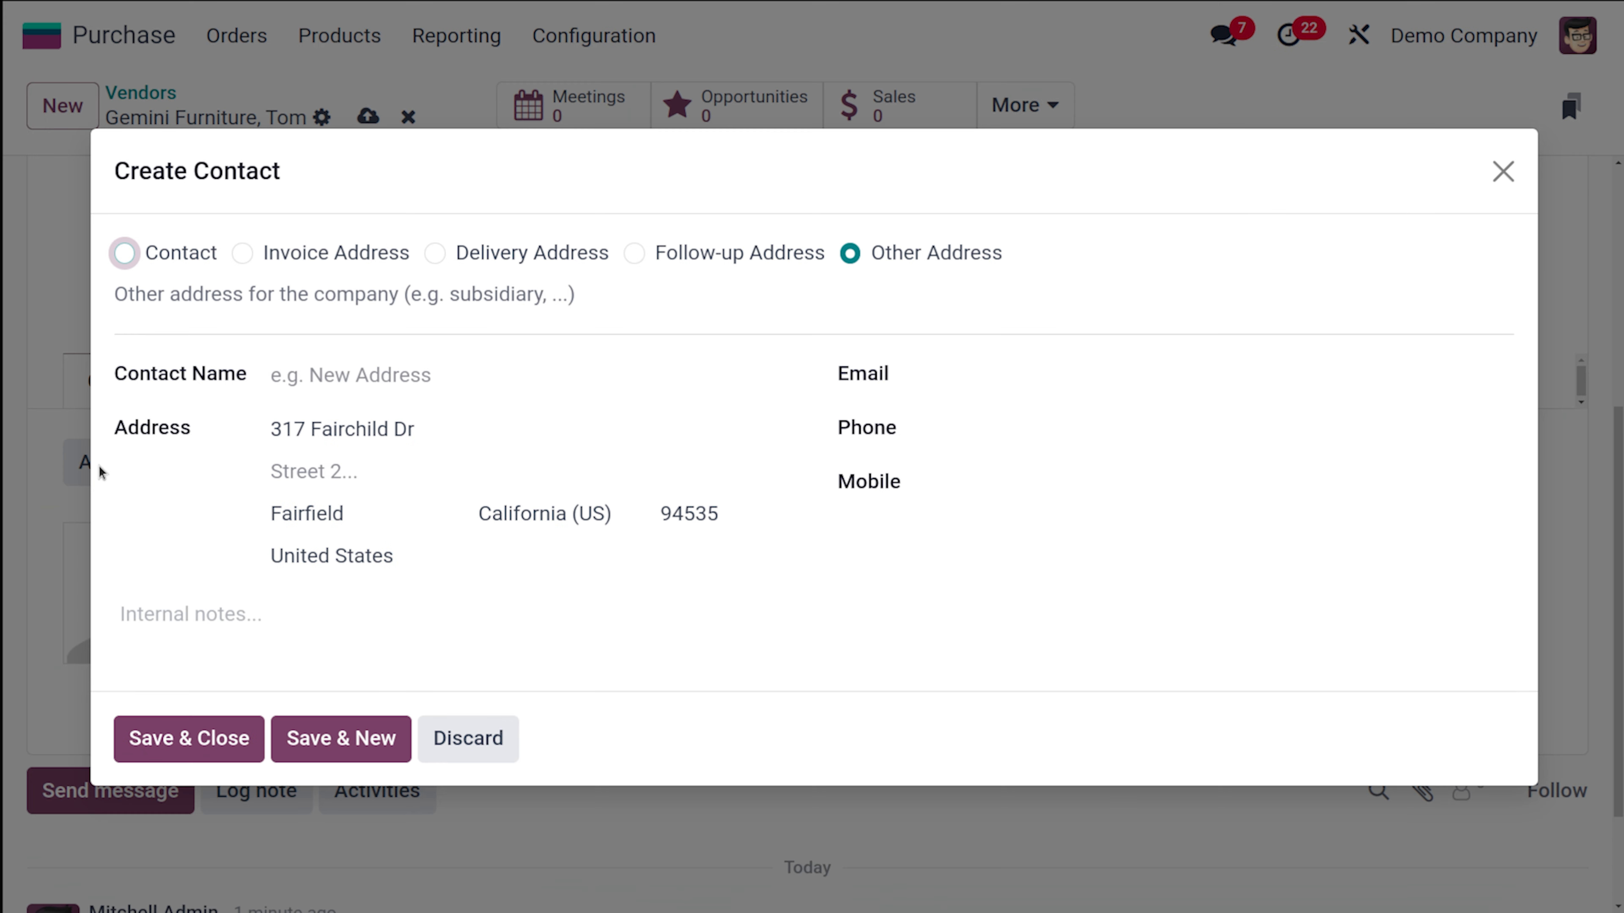
click(123, 255)
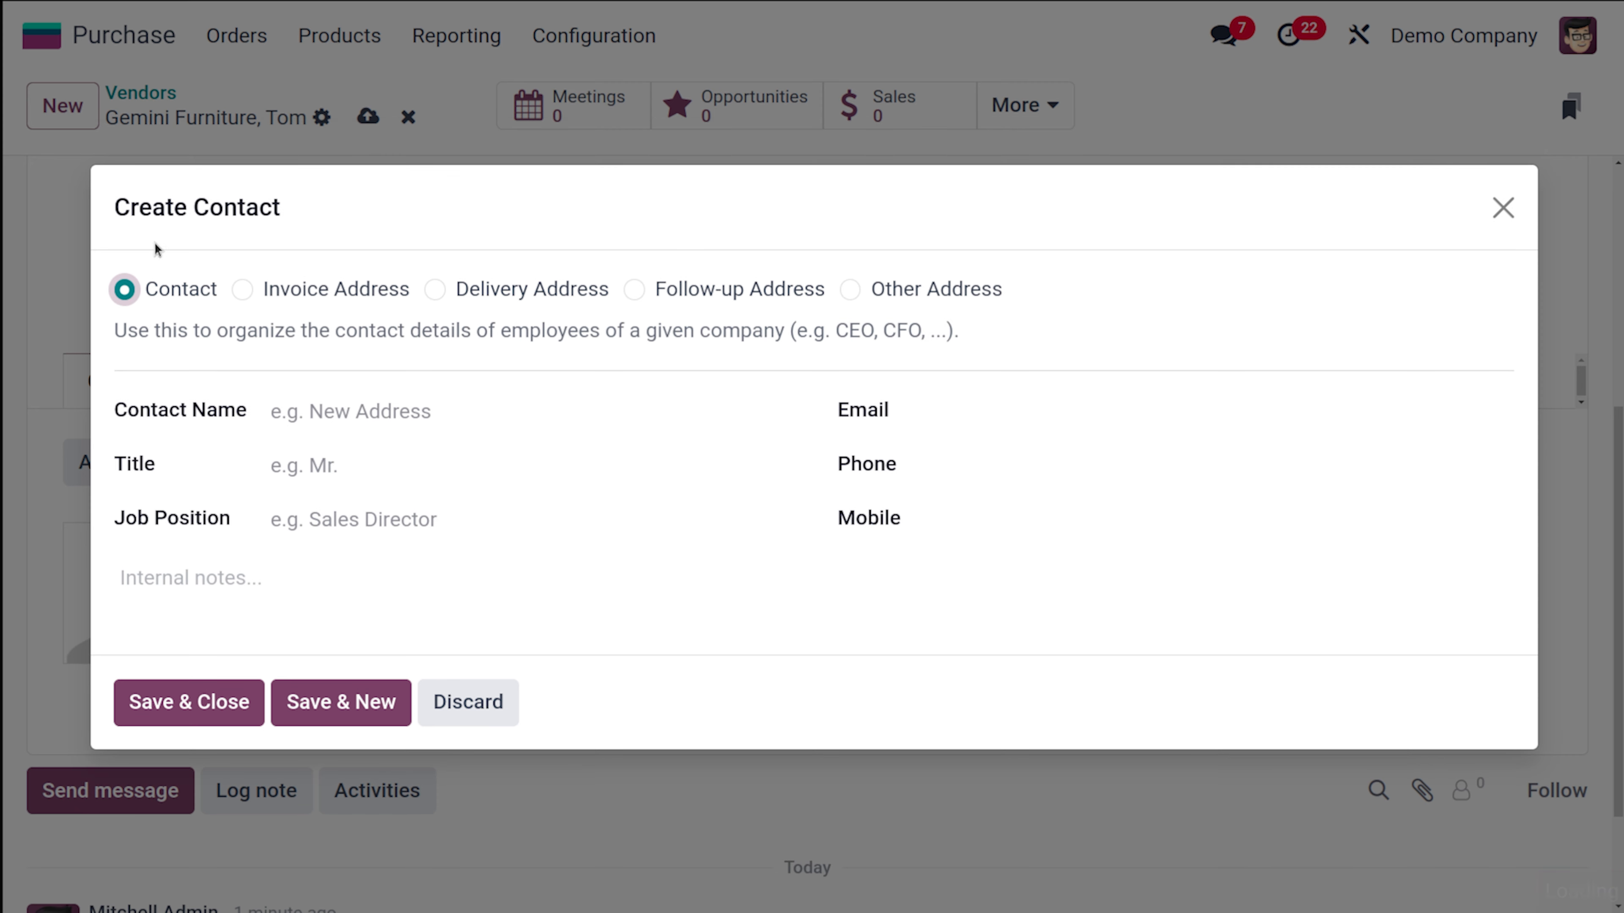
click(401, 410)
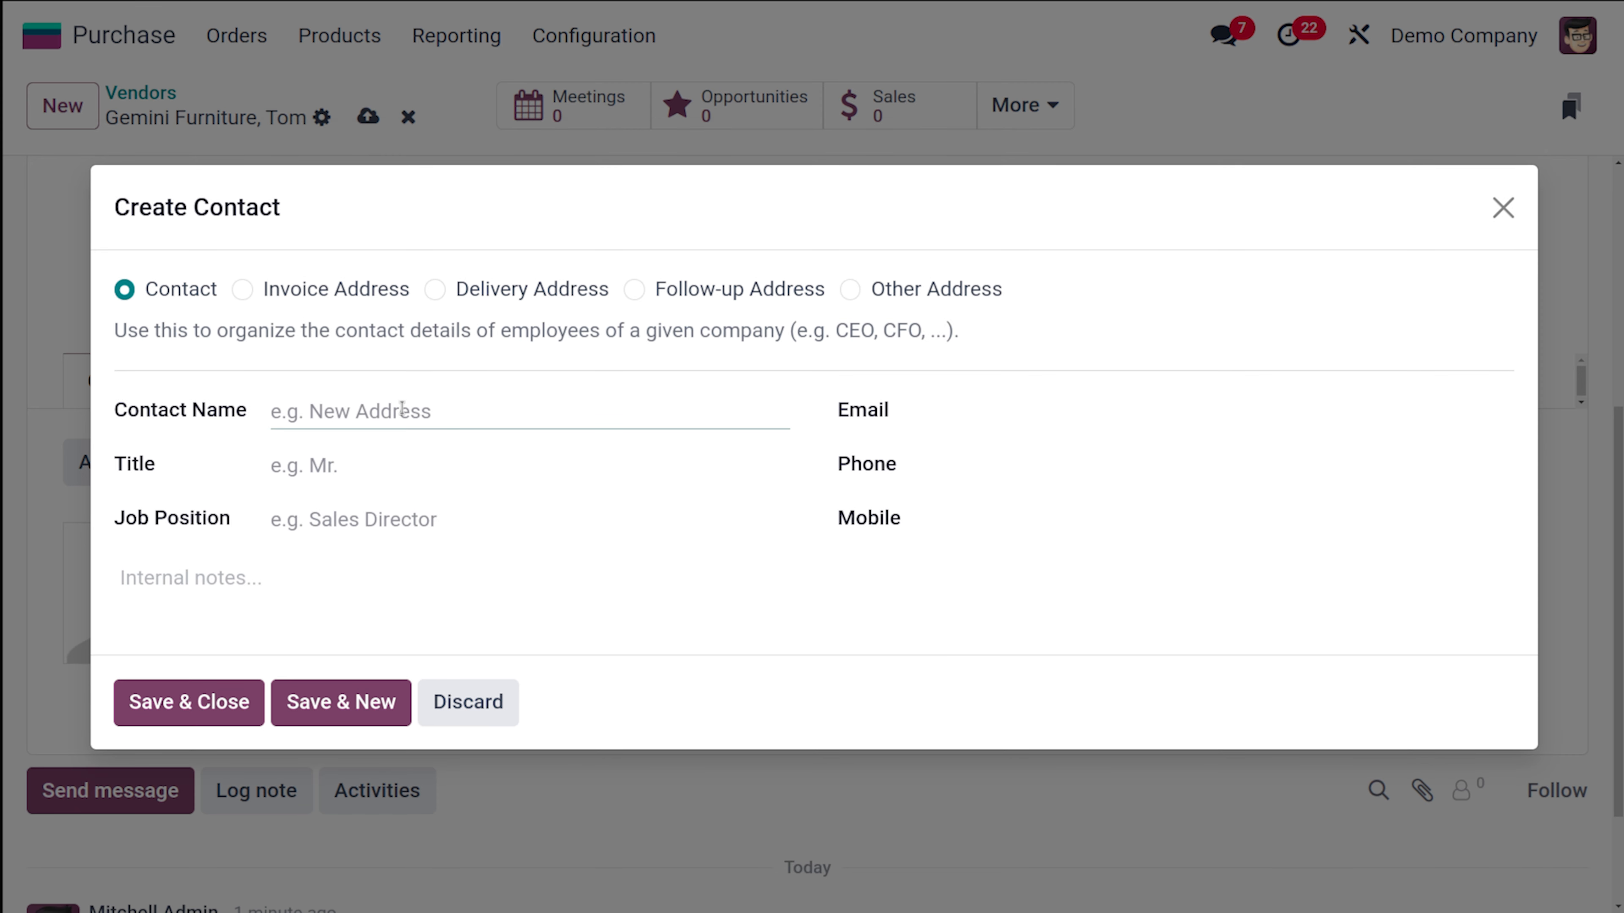
text(jac)
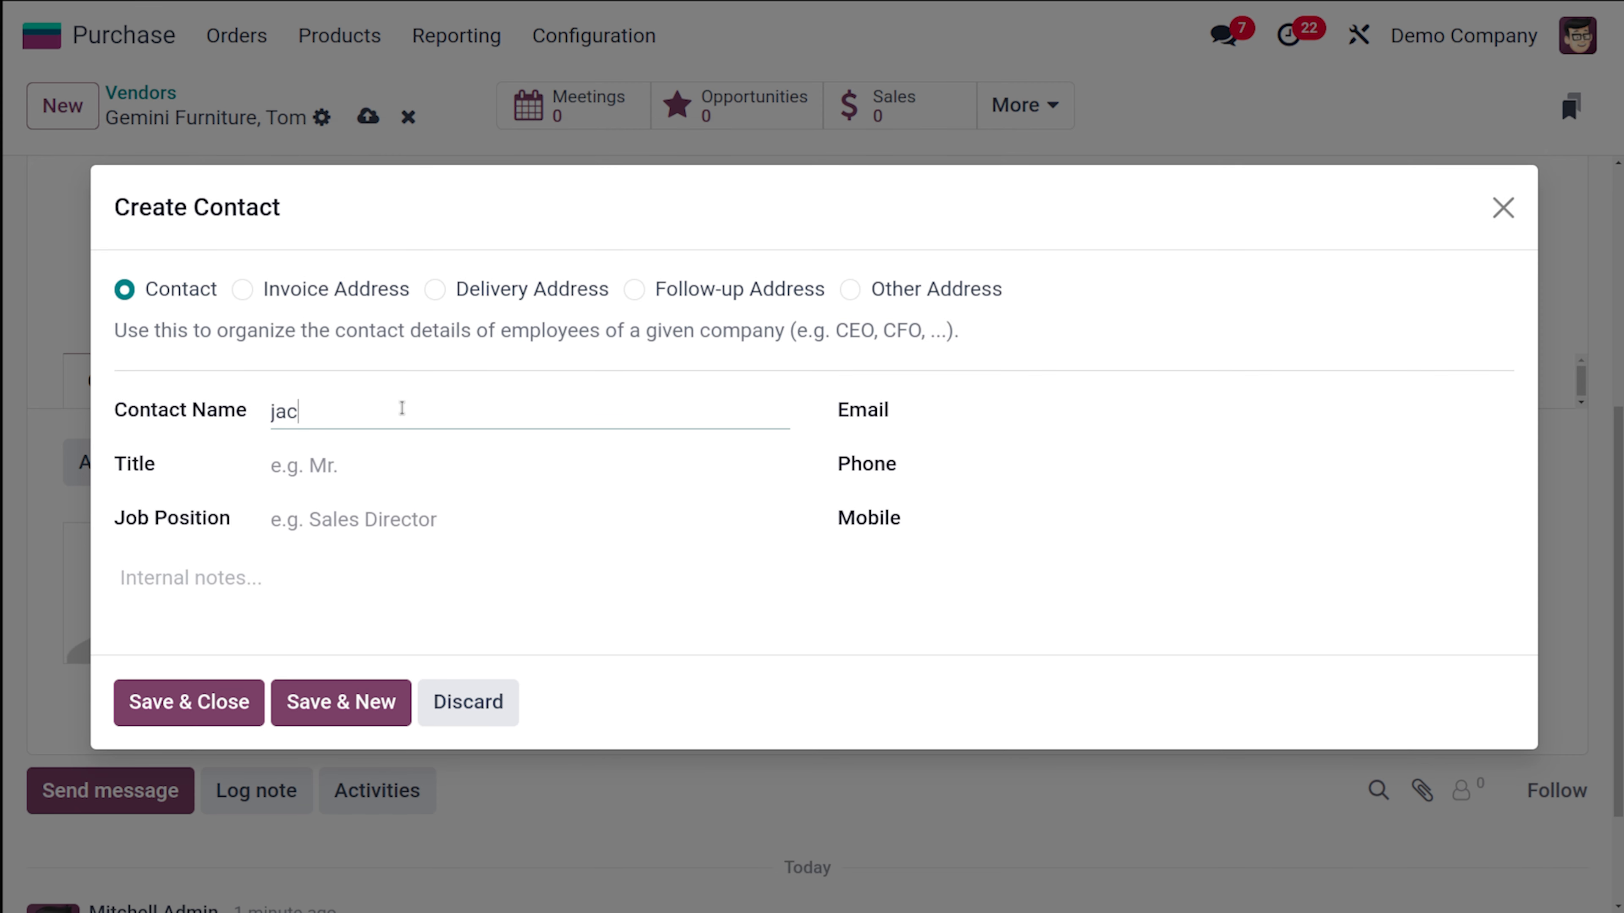
text(ob)
click(221, 700)
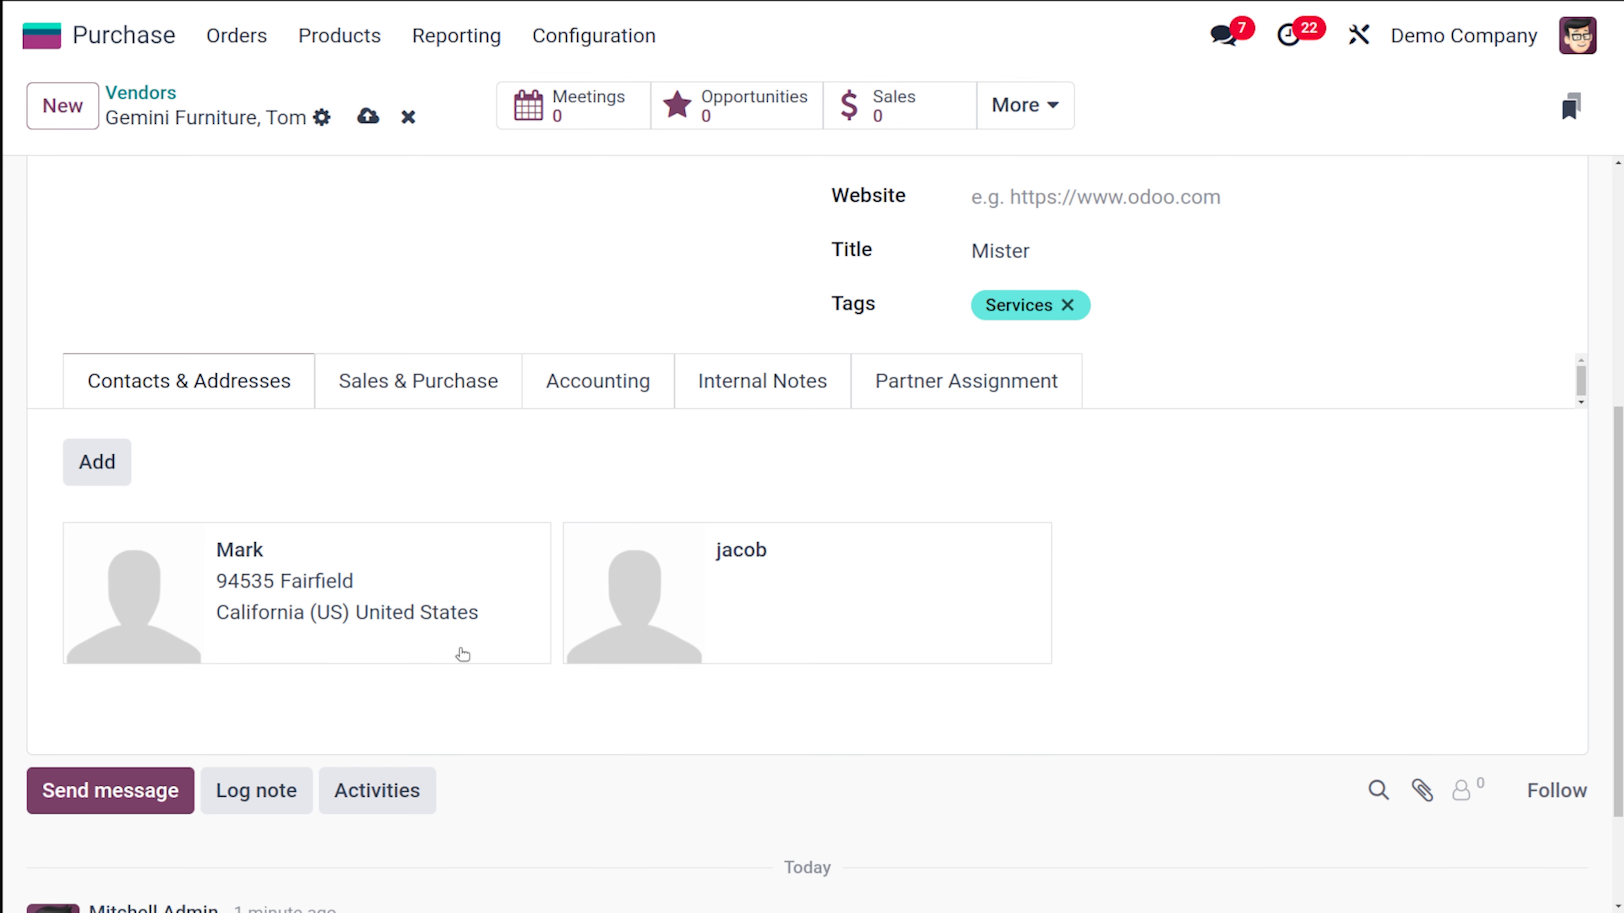
Review the vendor's Sales & Purchase settings, including the purchase, point of sale, fiscal and miscellaneous fields
scroll(456, 407, up, 3)
scroll(456, 406, down, 3)
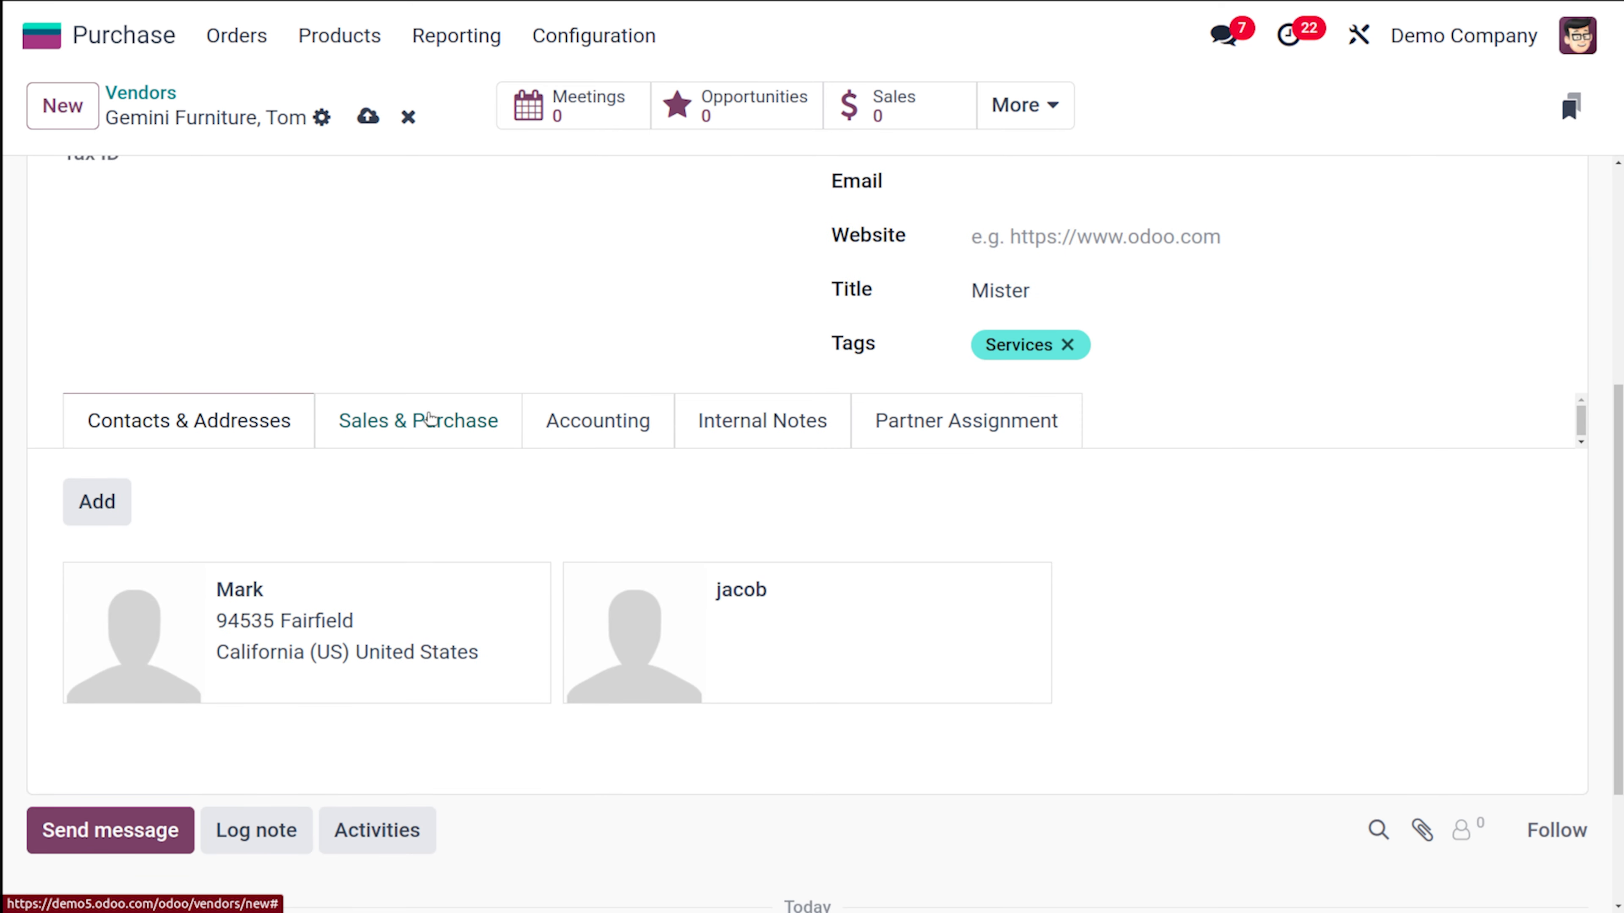
click(428, 417)
scroll(463, 583, down, 5)
scroll(463, 582, up, 3)
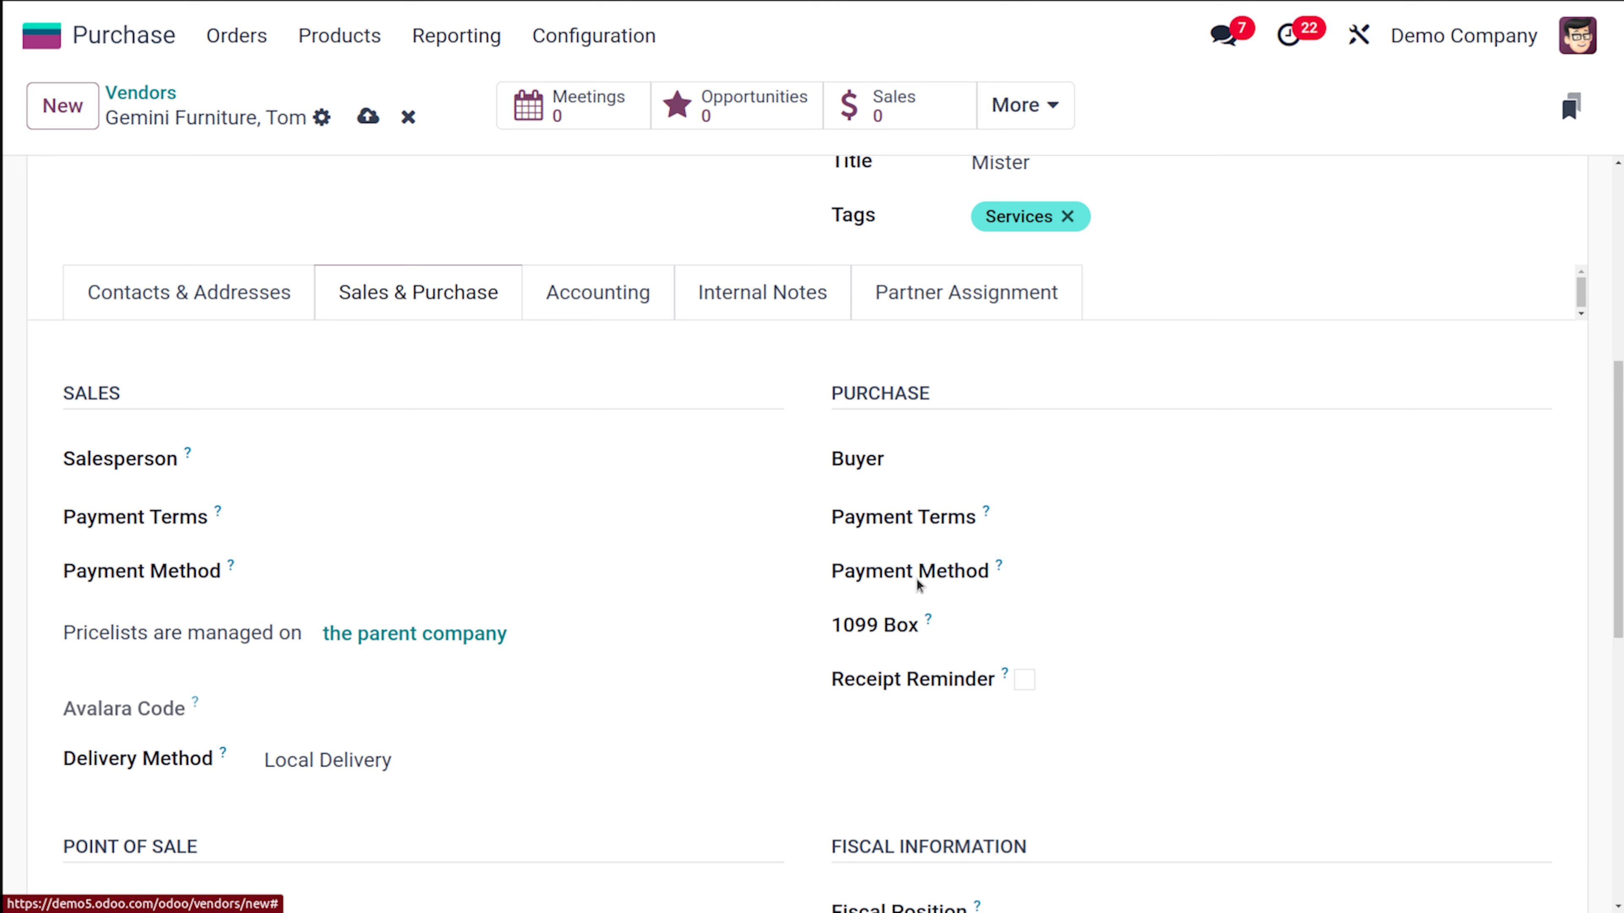
scroll(916, 579, down, 10)
scroll(910, 377, up, 6)
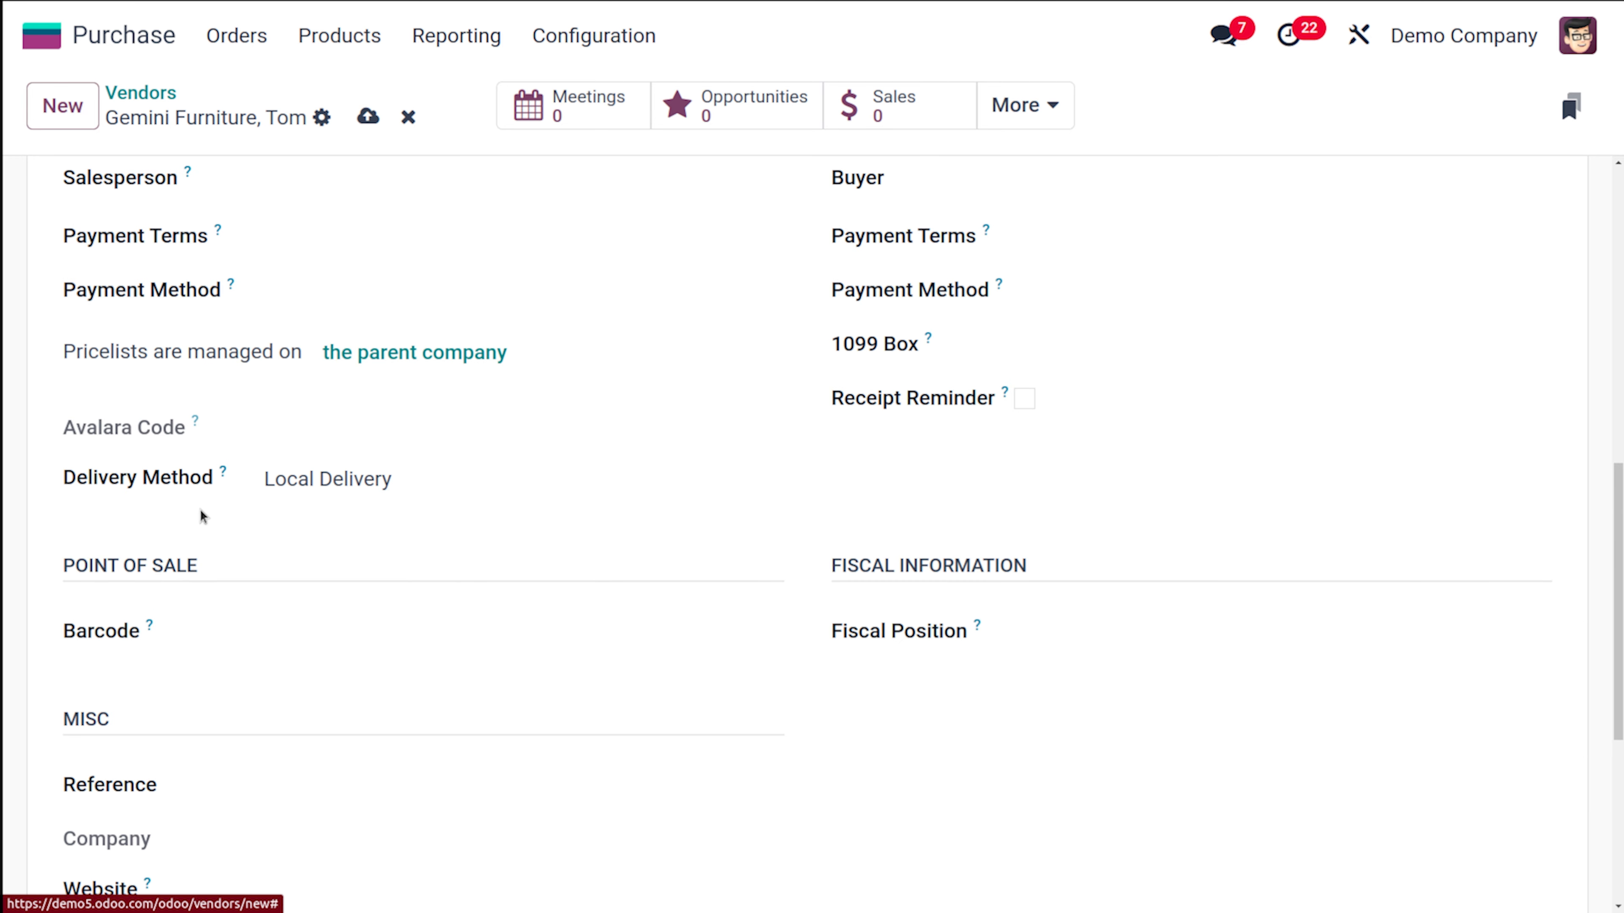
scroll(284, 494, up, 9)
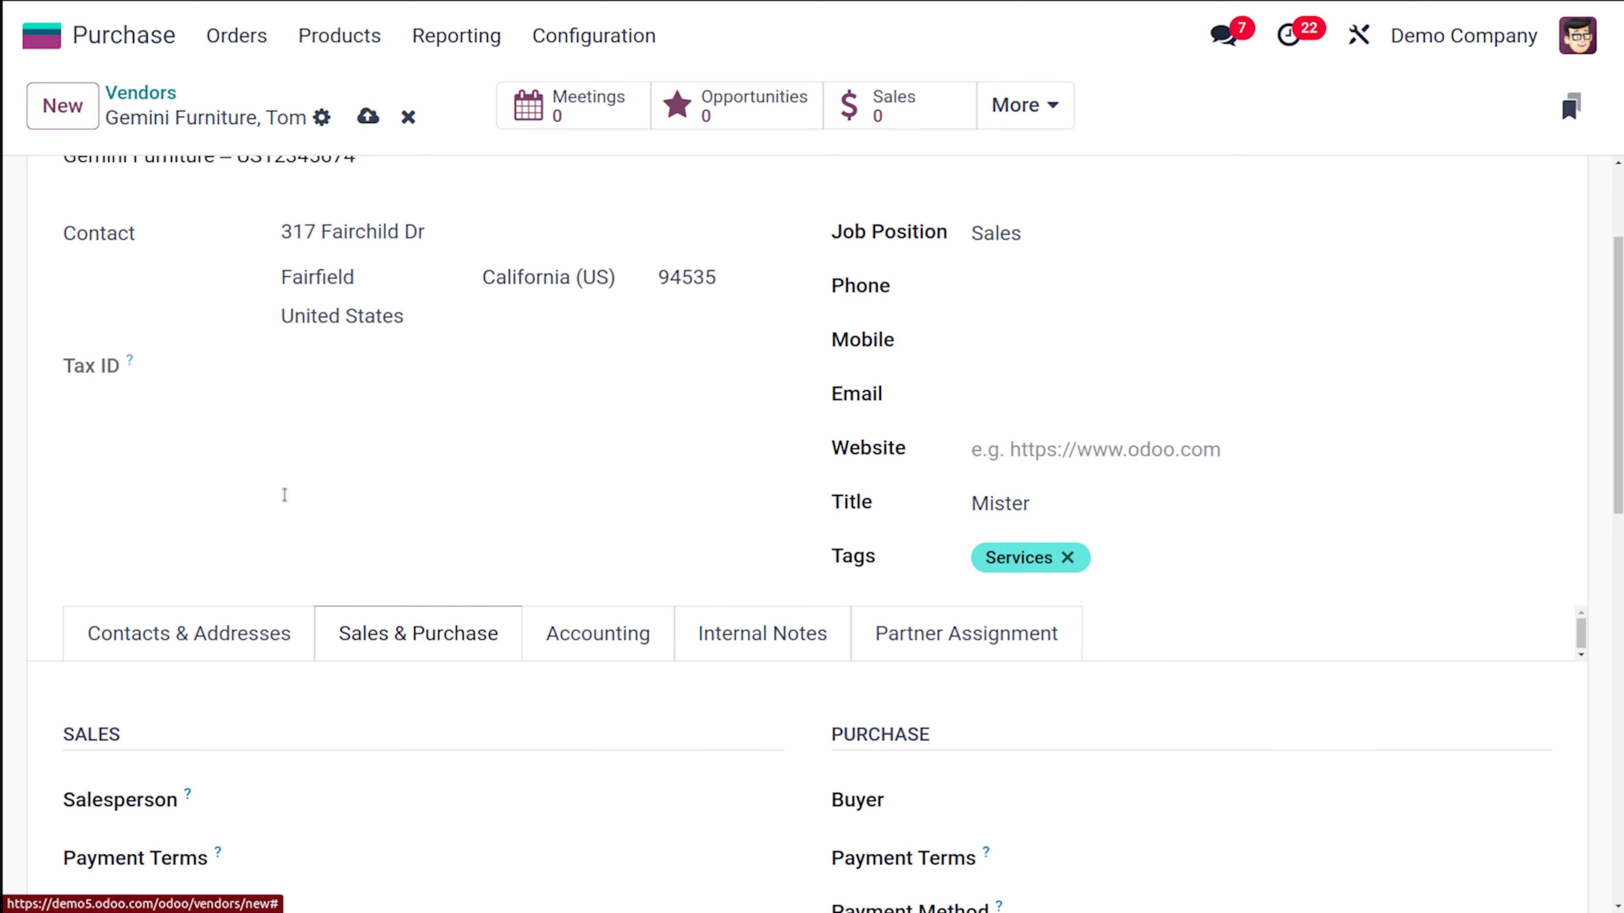
scroll(355, 381, down, 9)
scroll(355, 380, up, 3)
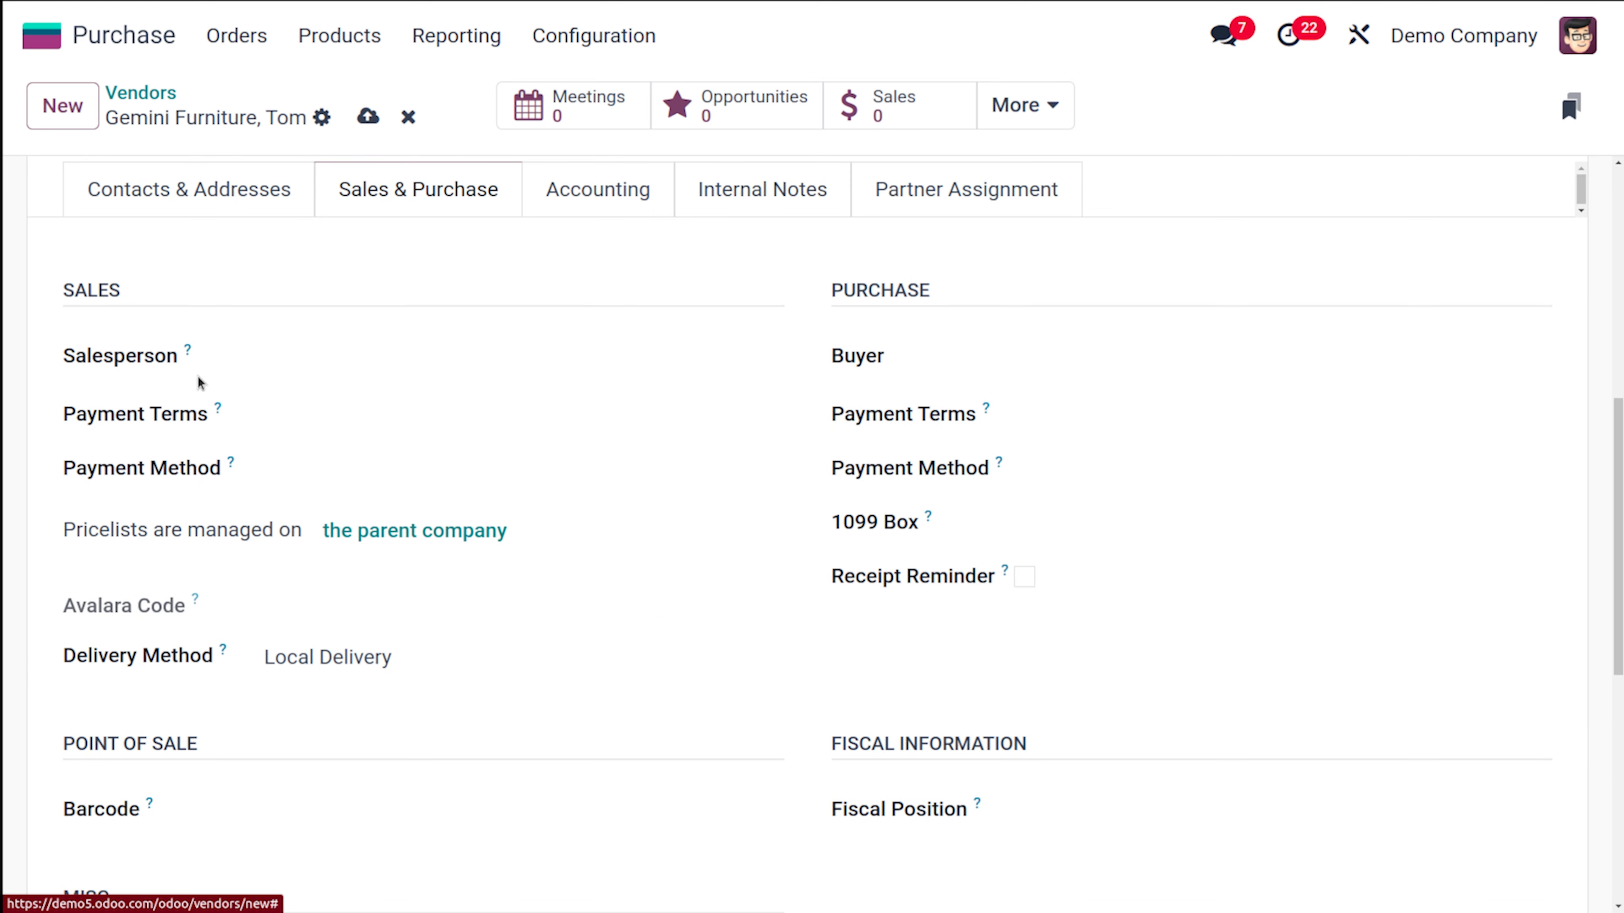
mouse_move(191, 362)
mouse_move(929, 511)
mouse_move(1005, 567)
mouse_move(1007, 569)
scroll(305, 750, down, 6)
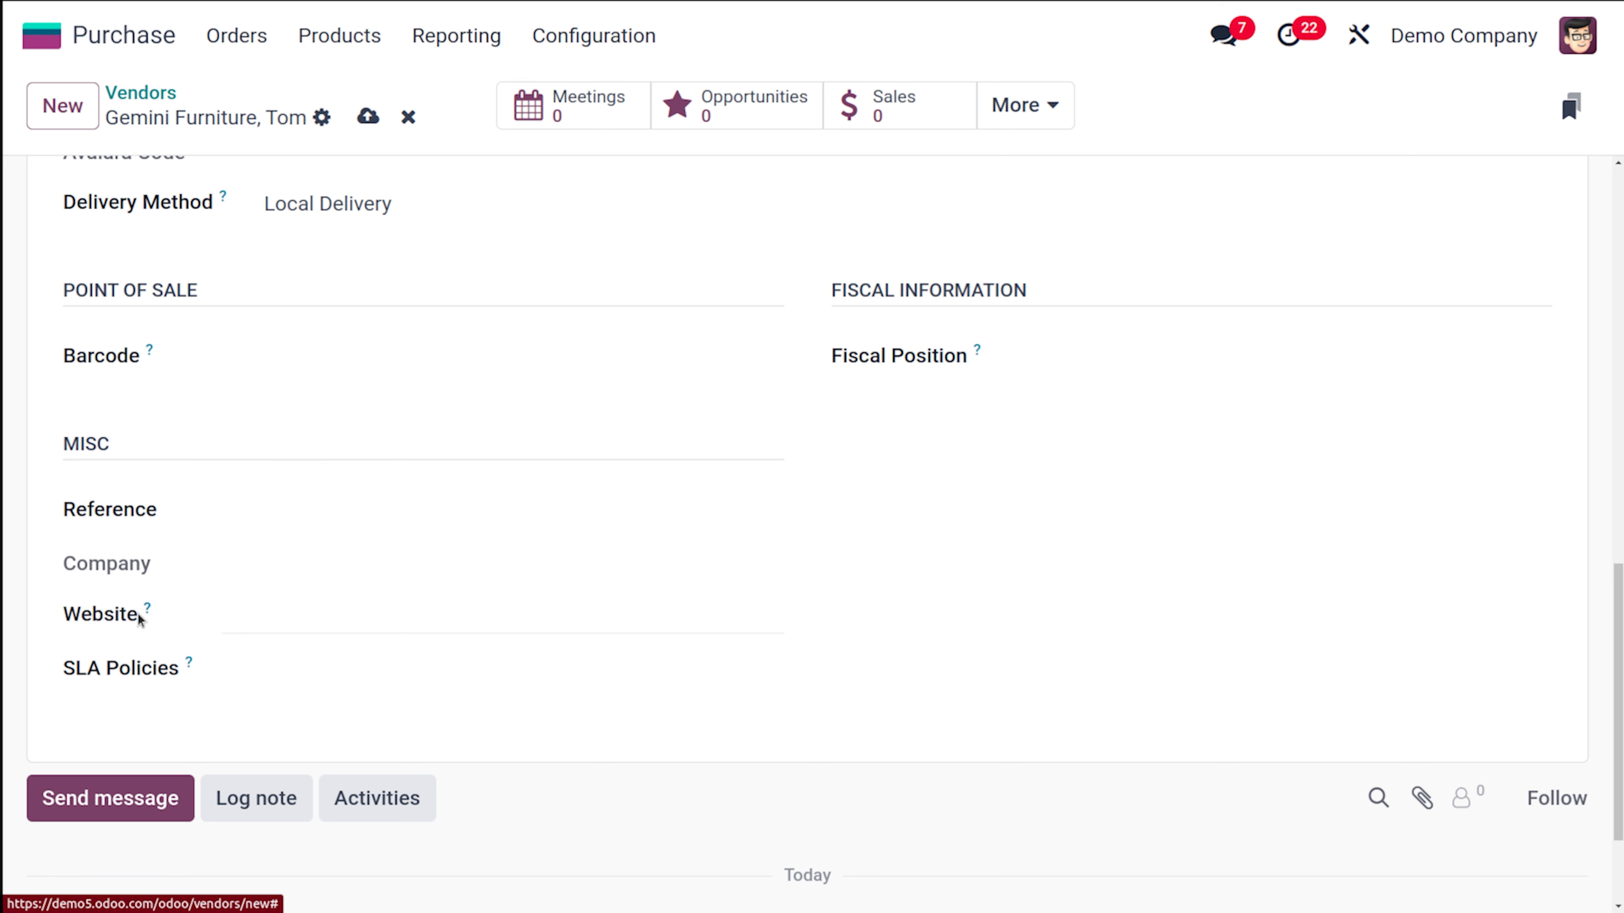
mouse_move(140, 613)
Examine the vendor's Accounting settings and the Internal Notes editor
scroll(521, 458, up, 8)
click(593, 347)
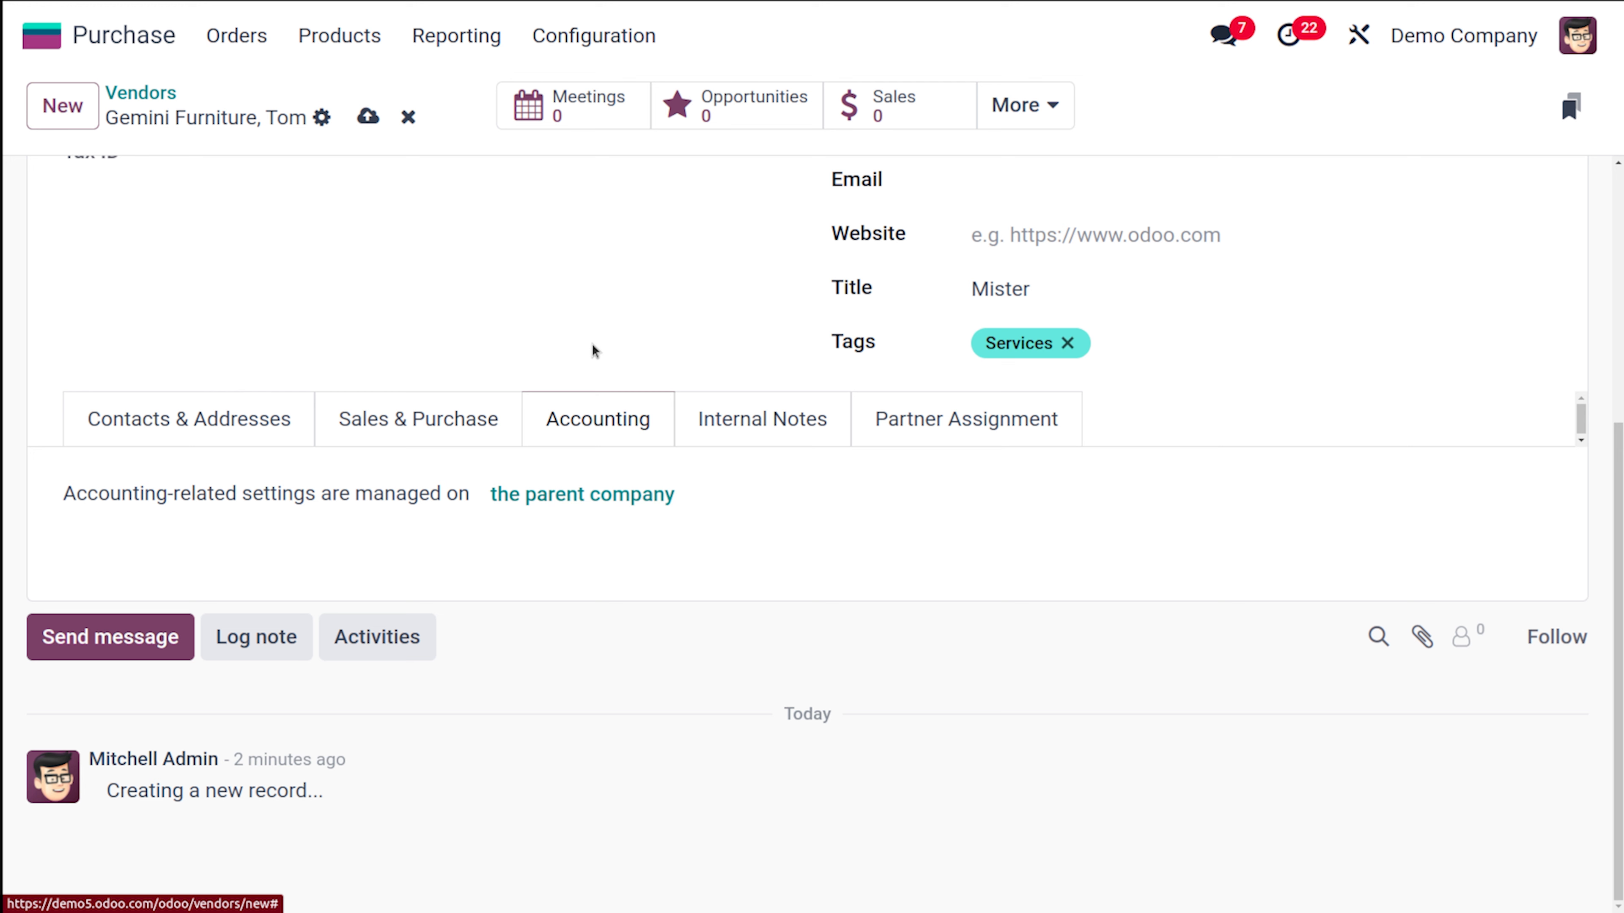
scroll(532, 521, up, 3)
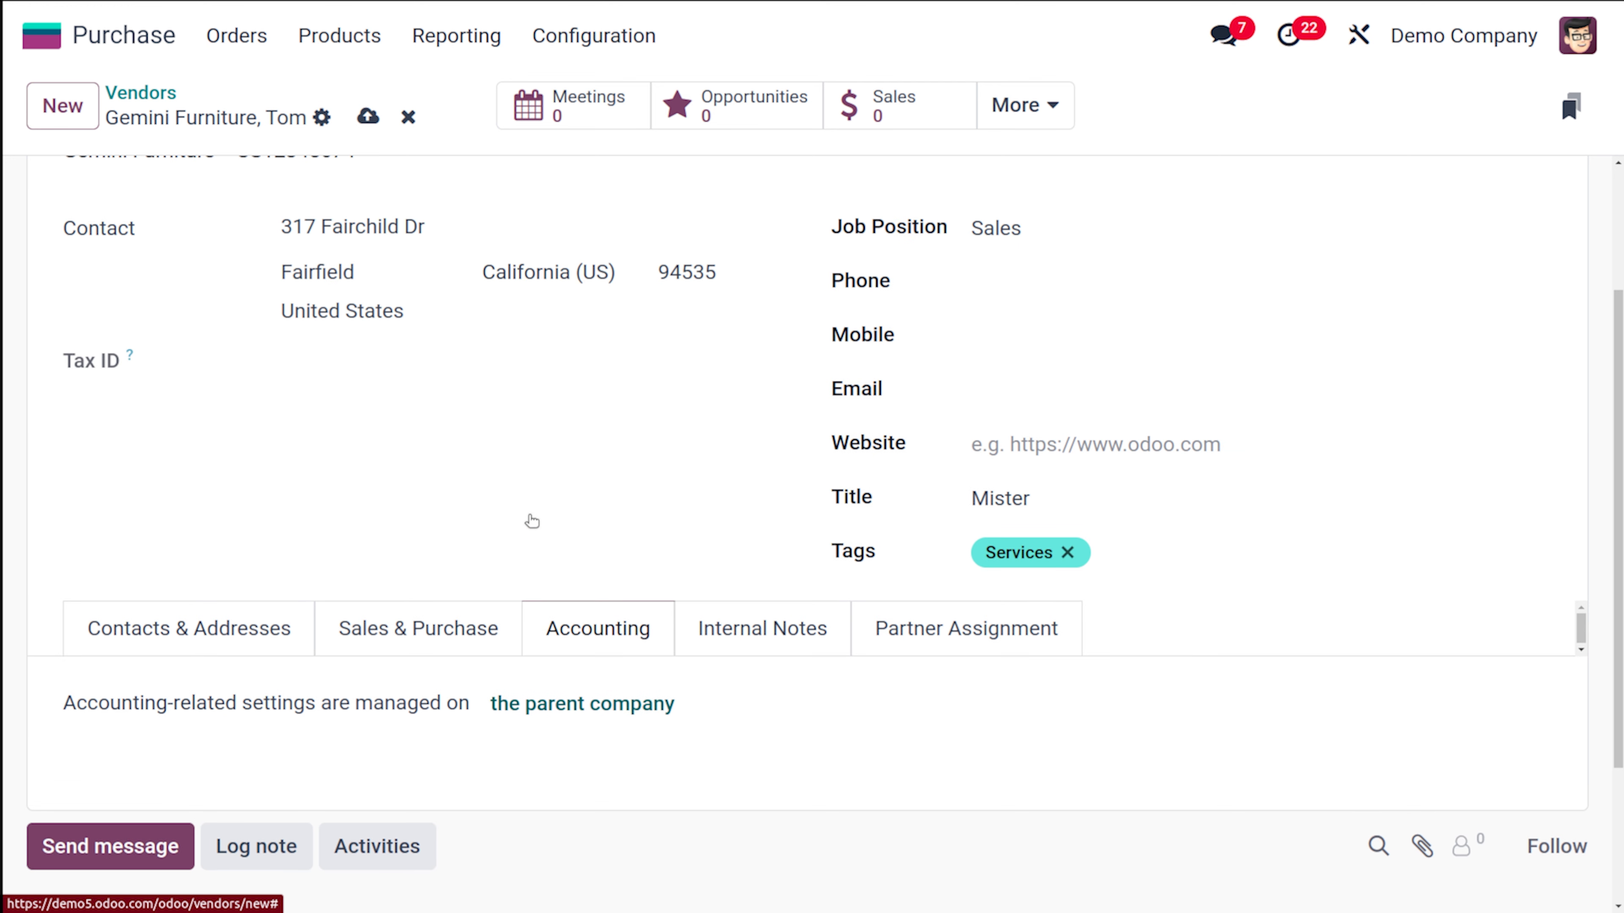
scroll(532, 521, up, 2)
click(749, 802)
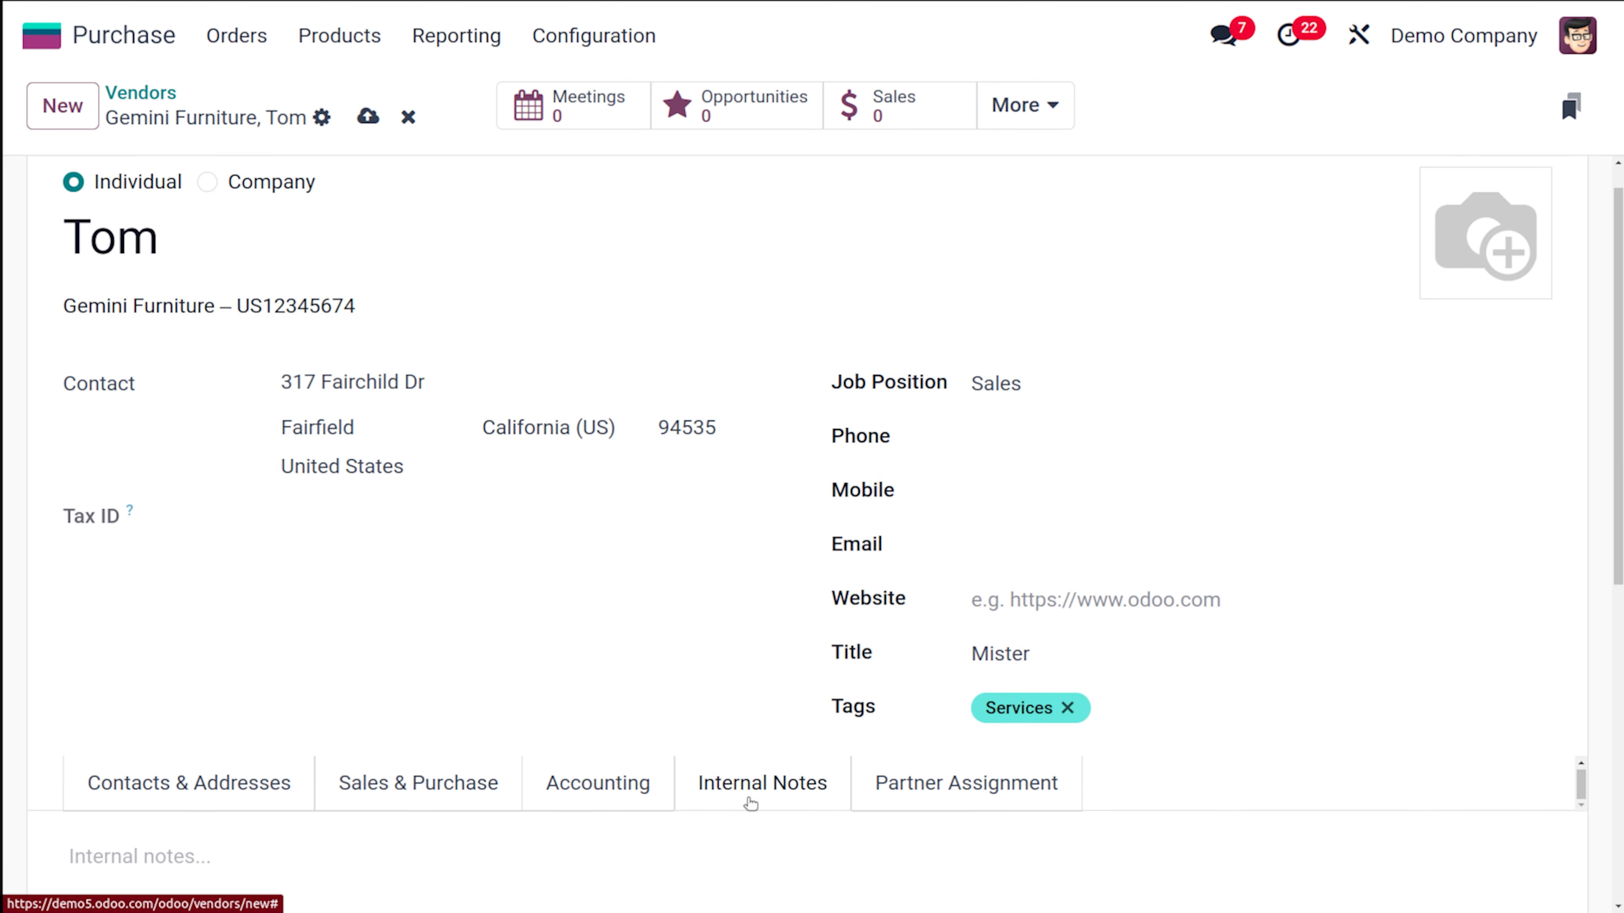
scroll(515, 552, down, 8)
click(187, 264)
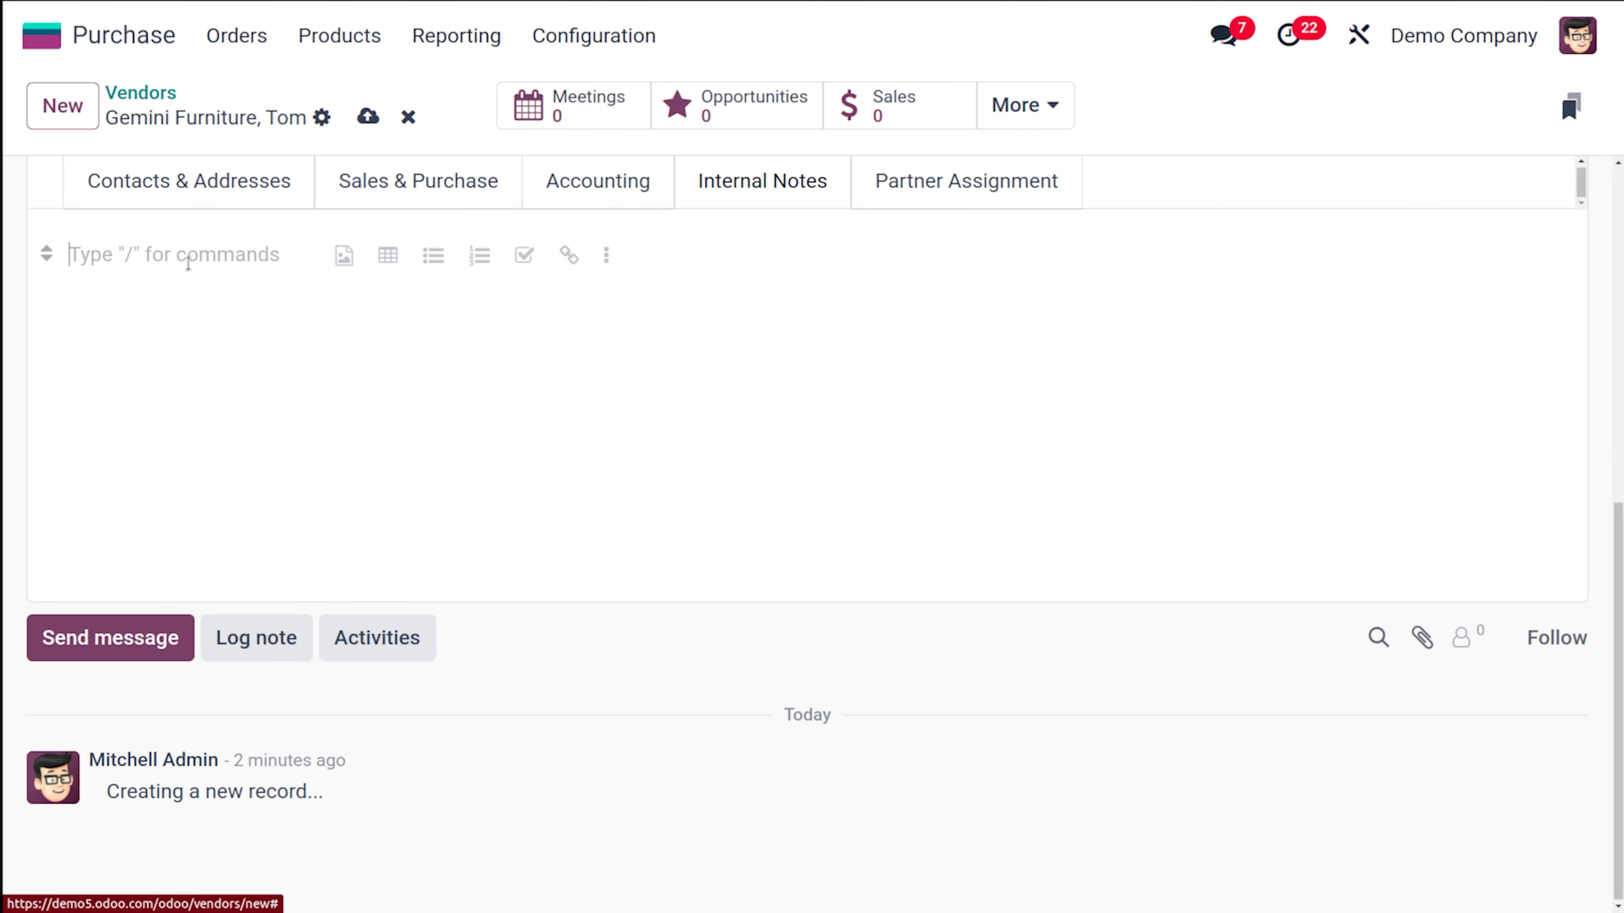
scroll(414, 403, up, 7)
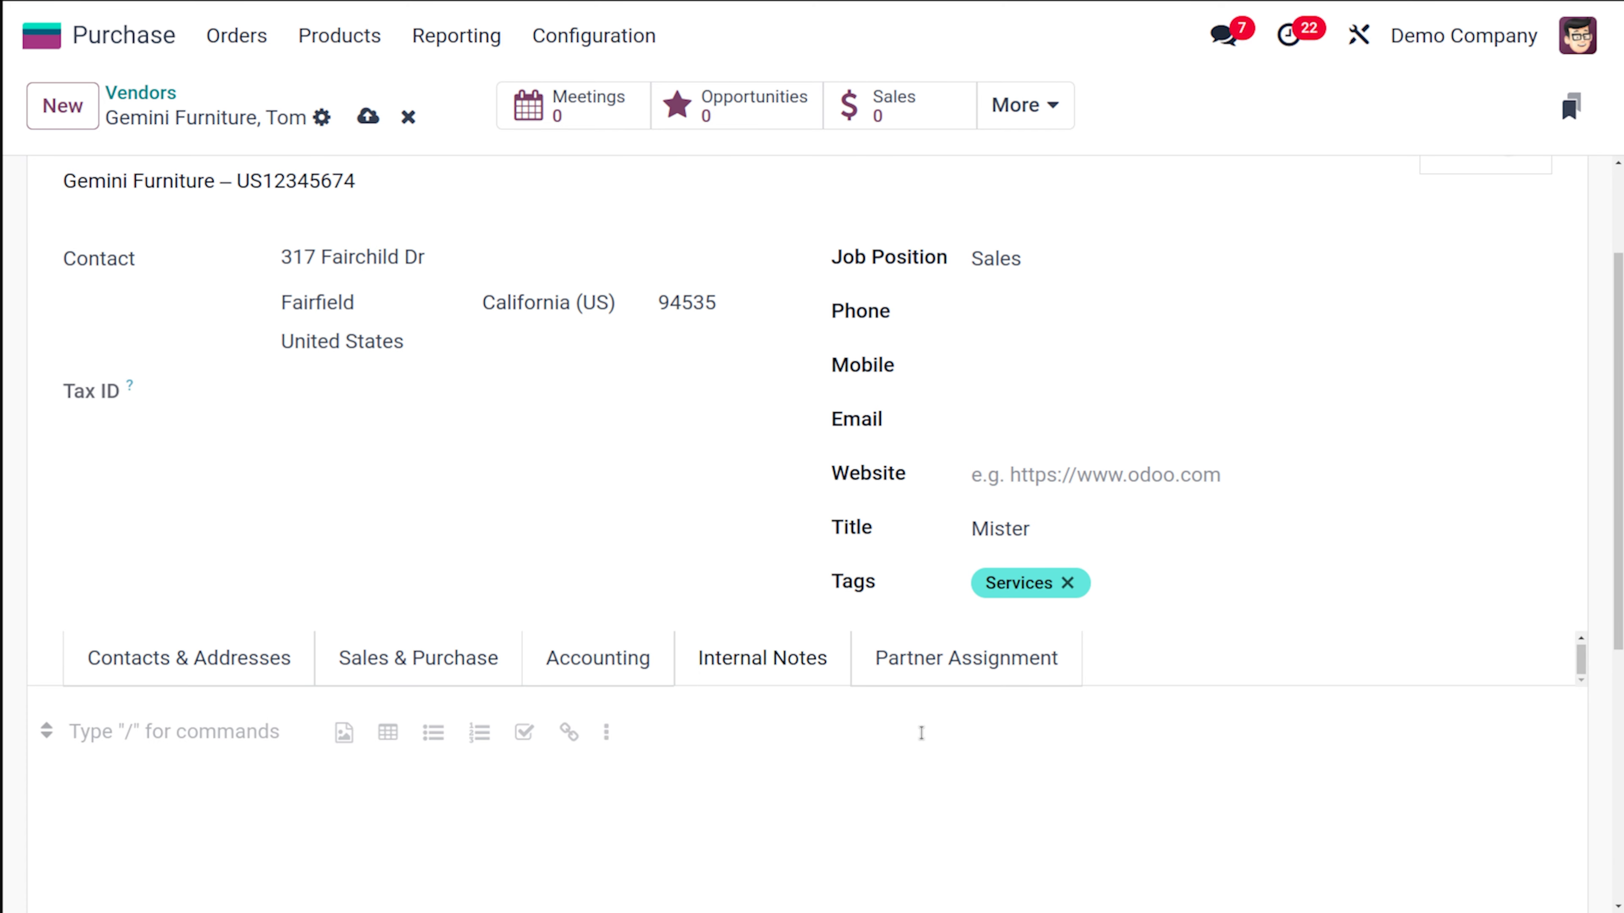
Review the vendor's Partner Assignment settings, including the geolocation section and the record's activity log
click(930, 668)
scroll(928, 674, down, 6)
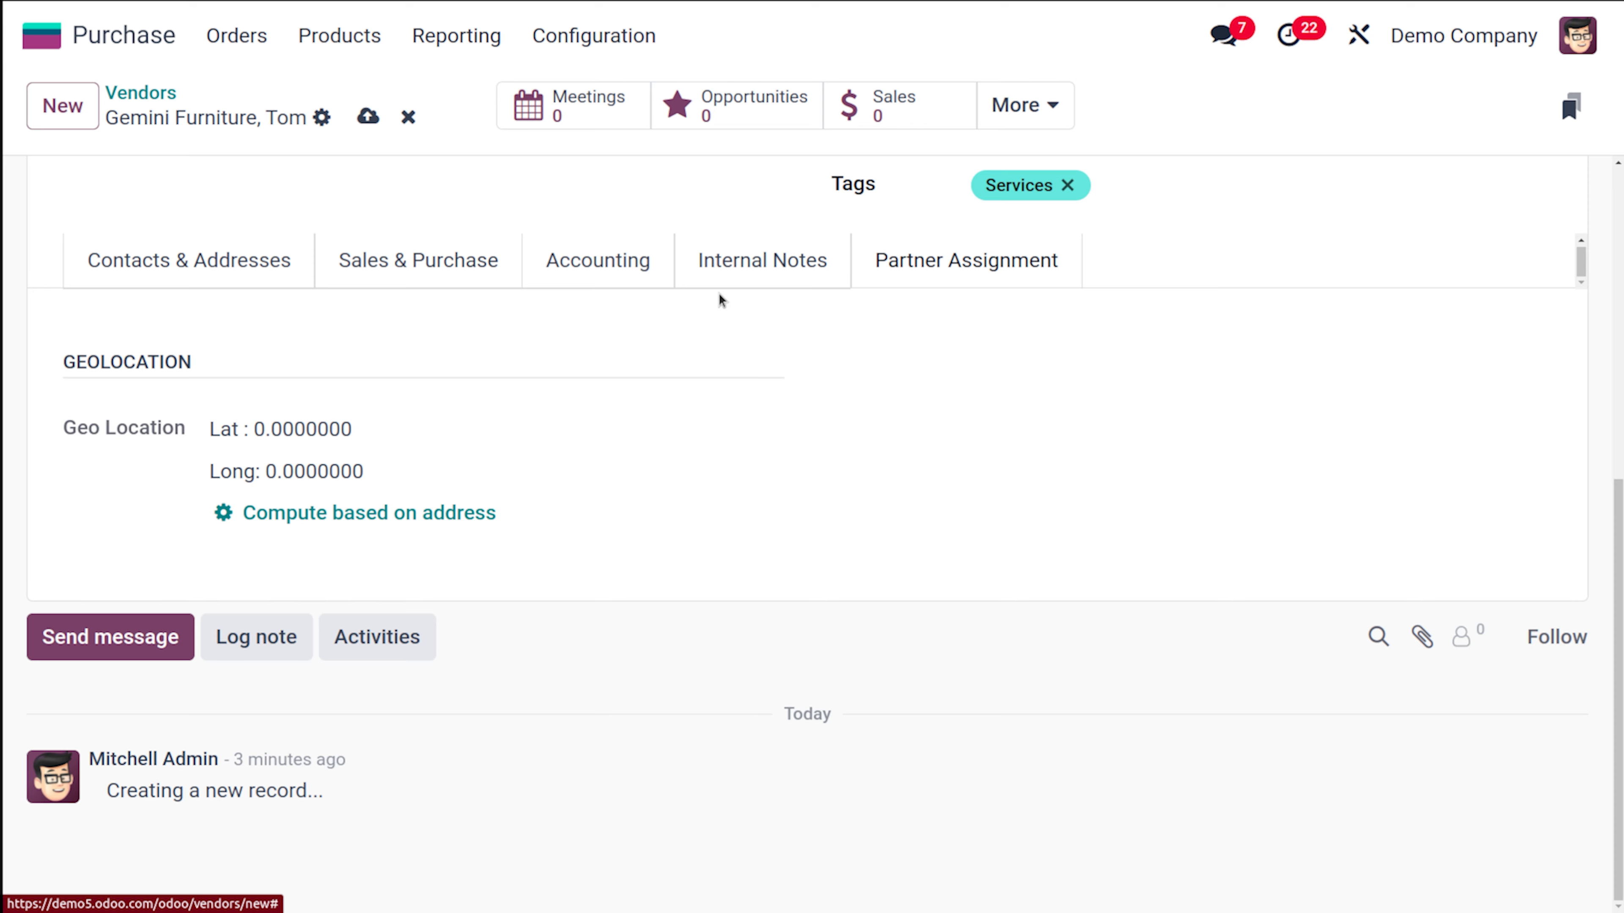
scroll(573, 424, up, 8)
scroll(573, 424, down, 5)
scroll(573, 424, up, 5)
scroll(573, 424, down, 8)
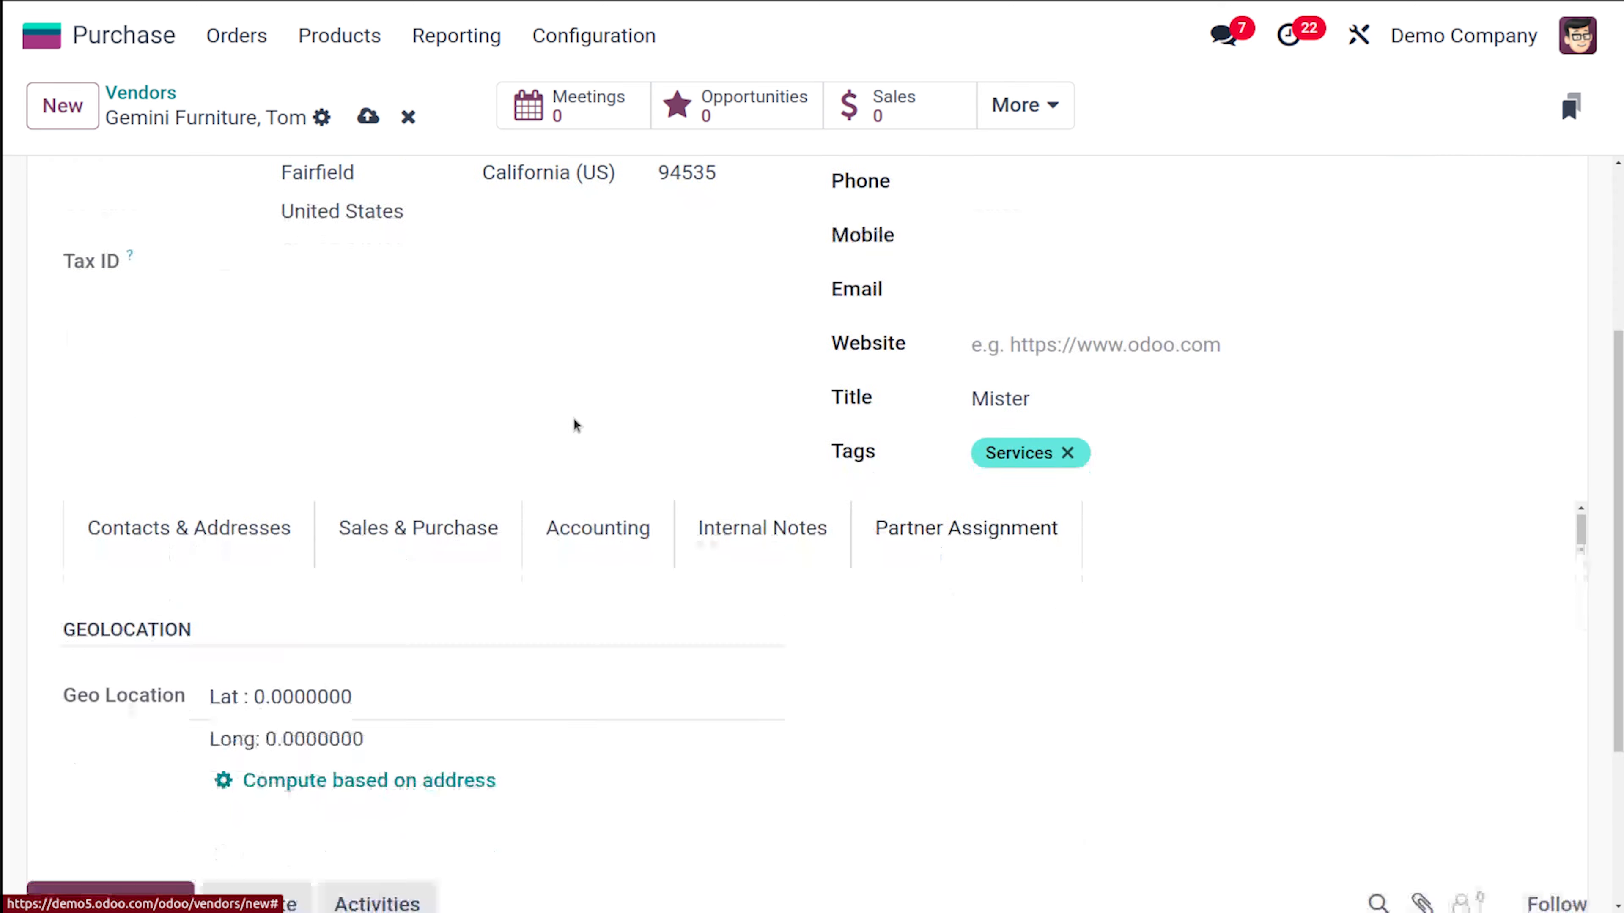
scroll(573, 424, up, 8)
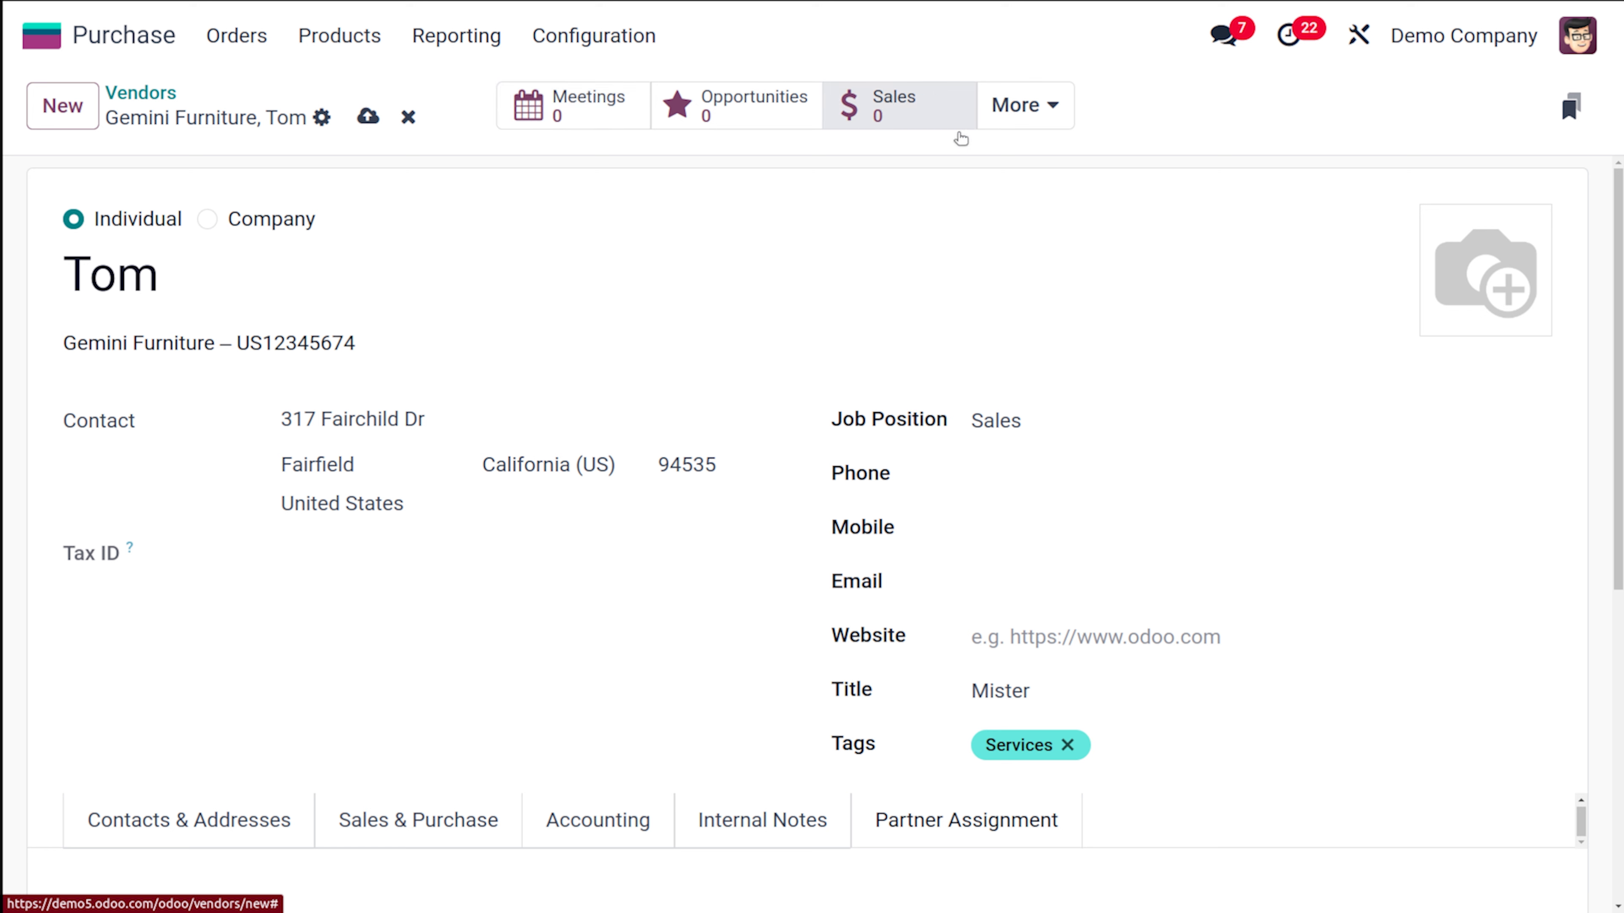
Examine the additional related-record shortcuts for the vendor, such as purchases, on-time rate and vendor bills, and close the list
click(1020, 106)
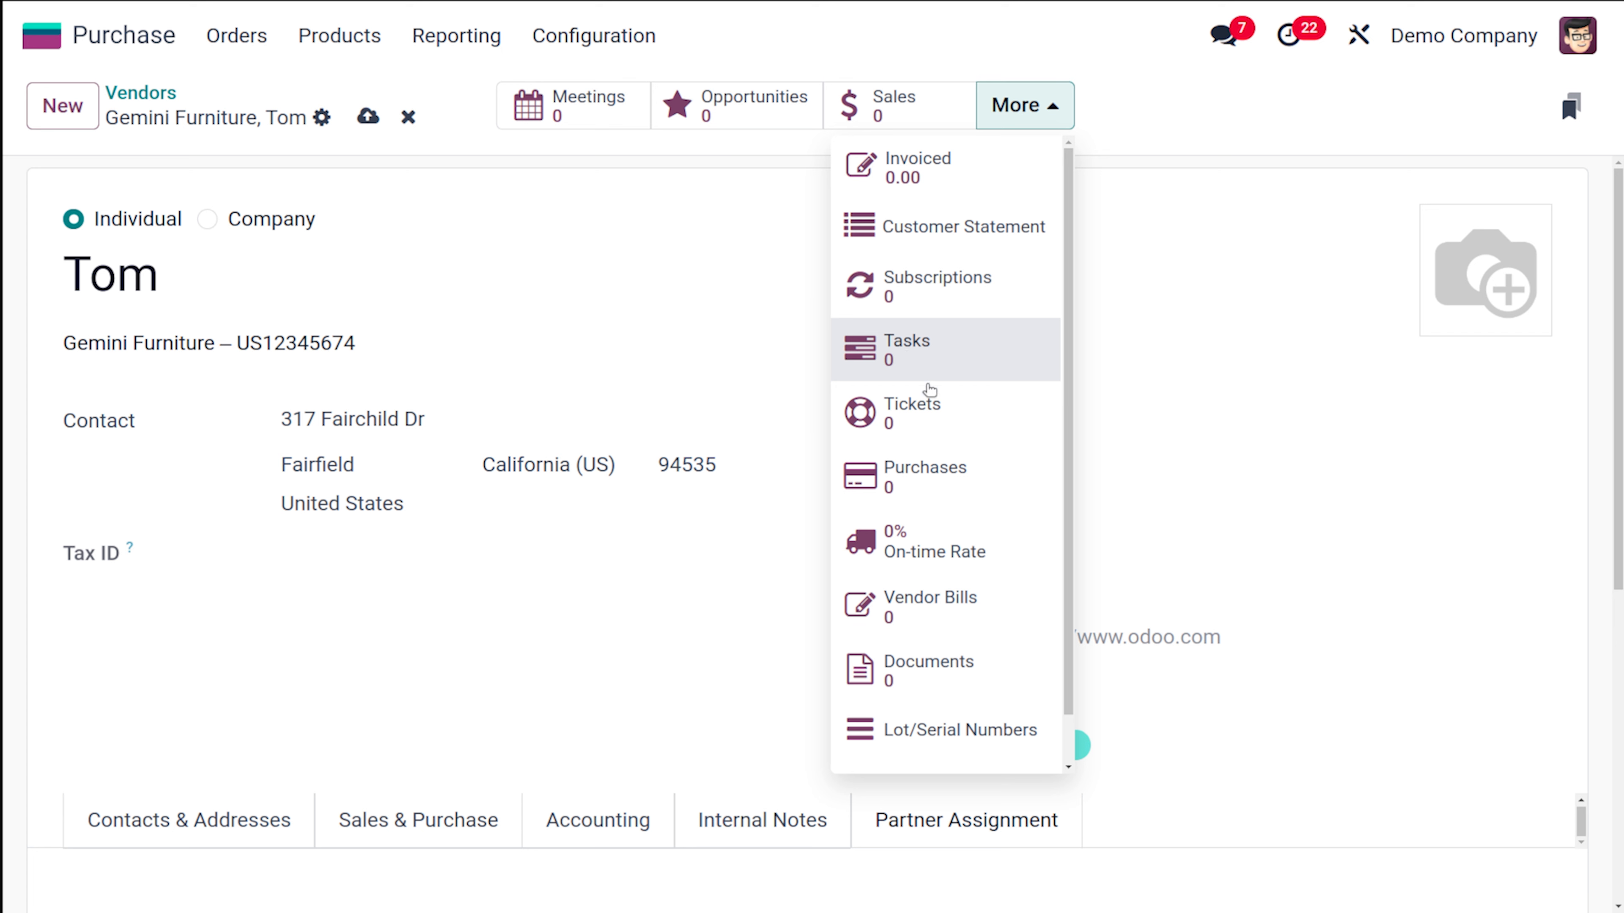
scroll(911, 479, down, 1)
scroll(911, 480, up, 1)
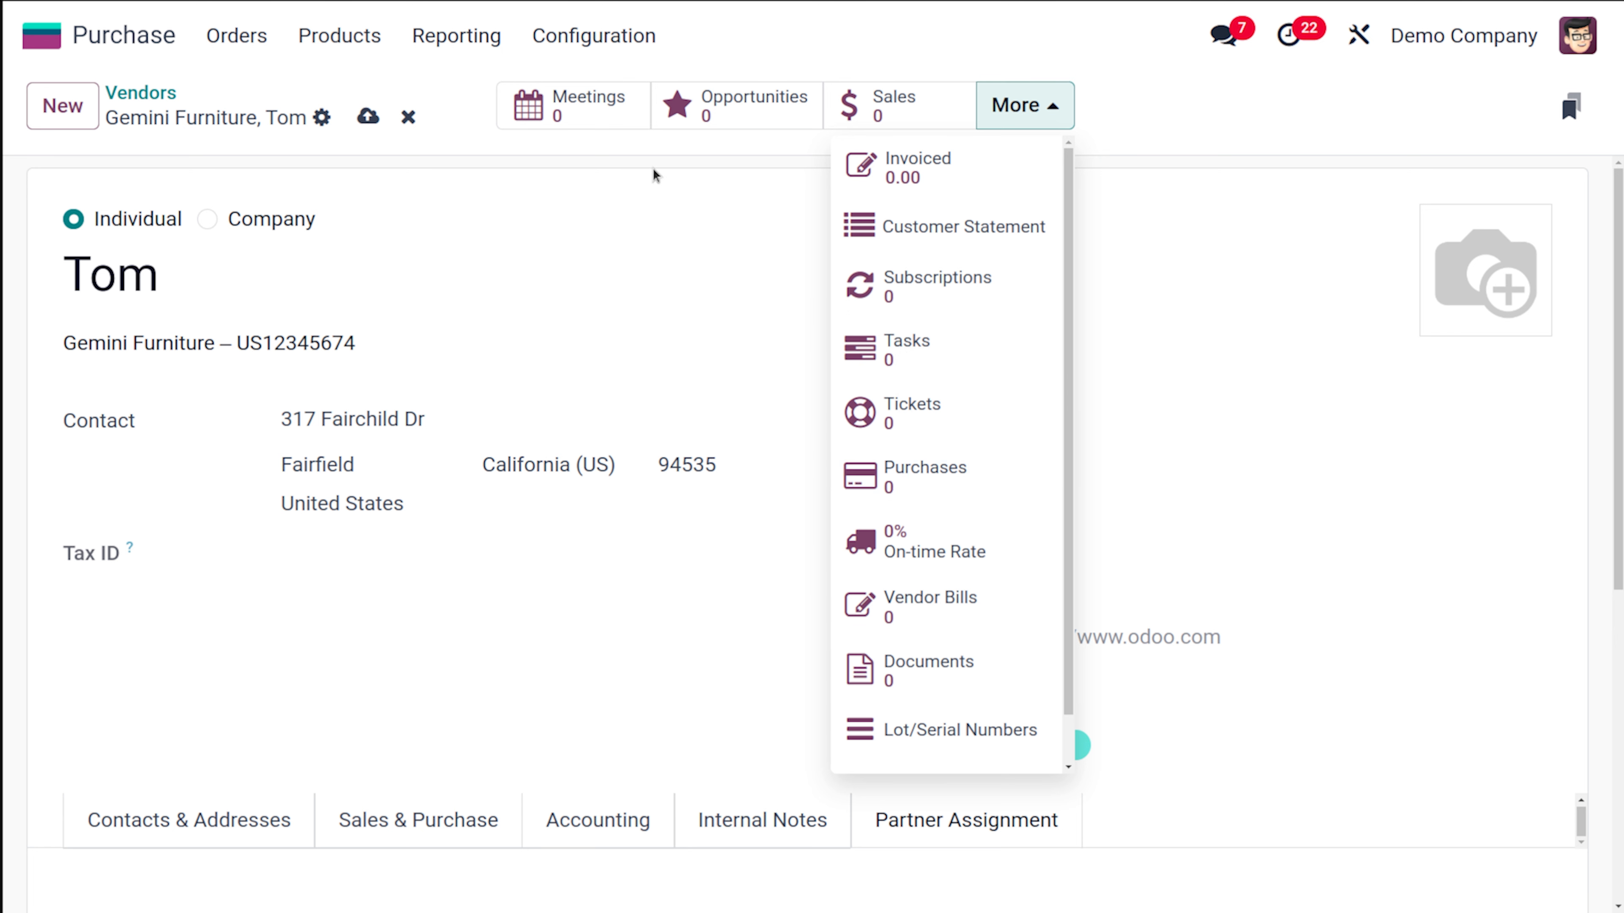
click(543, 160)
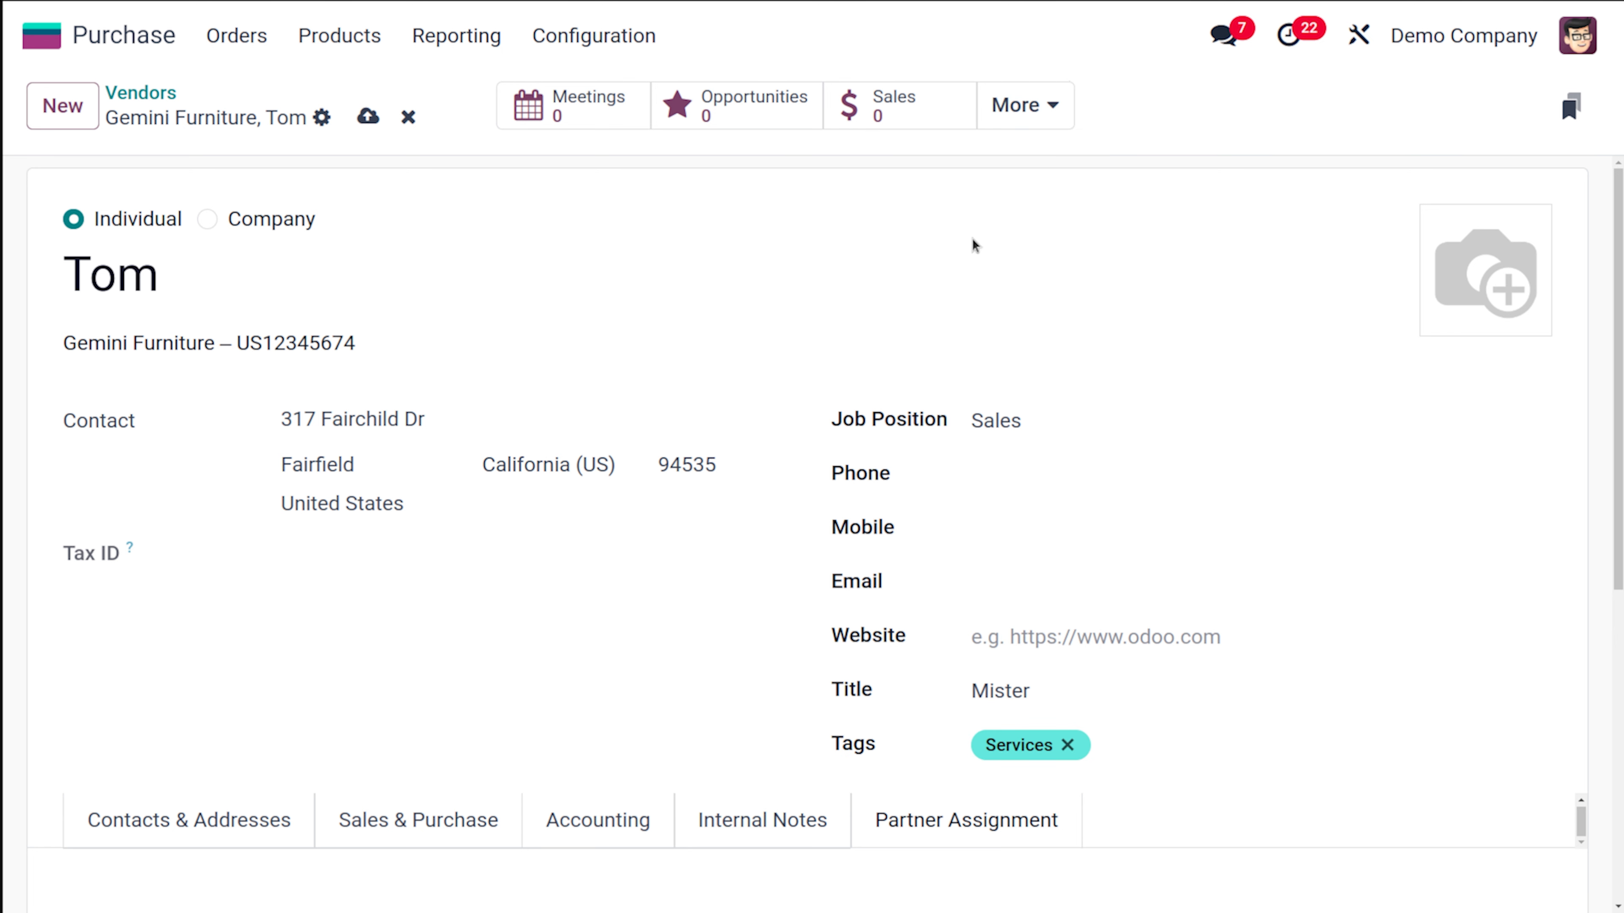
scroll(395, 490, down, 5)
scroll(394, 491, up, 5)
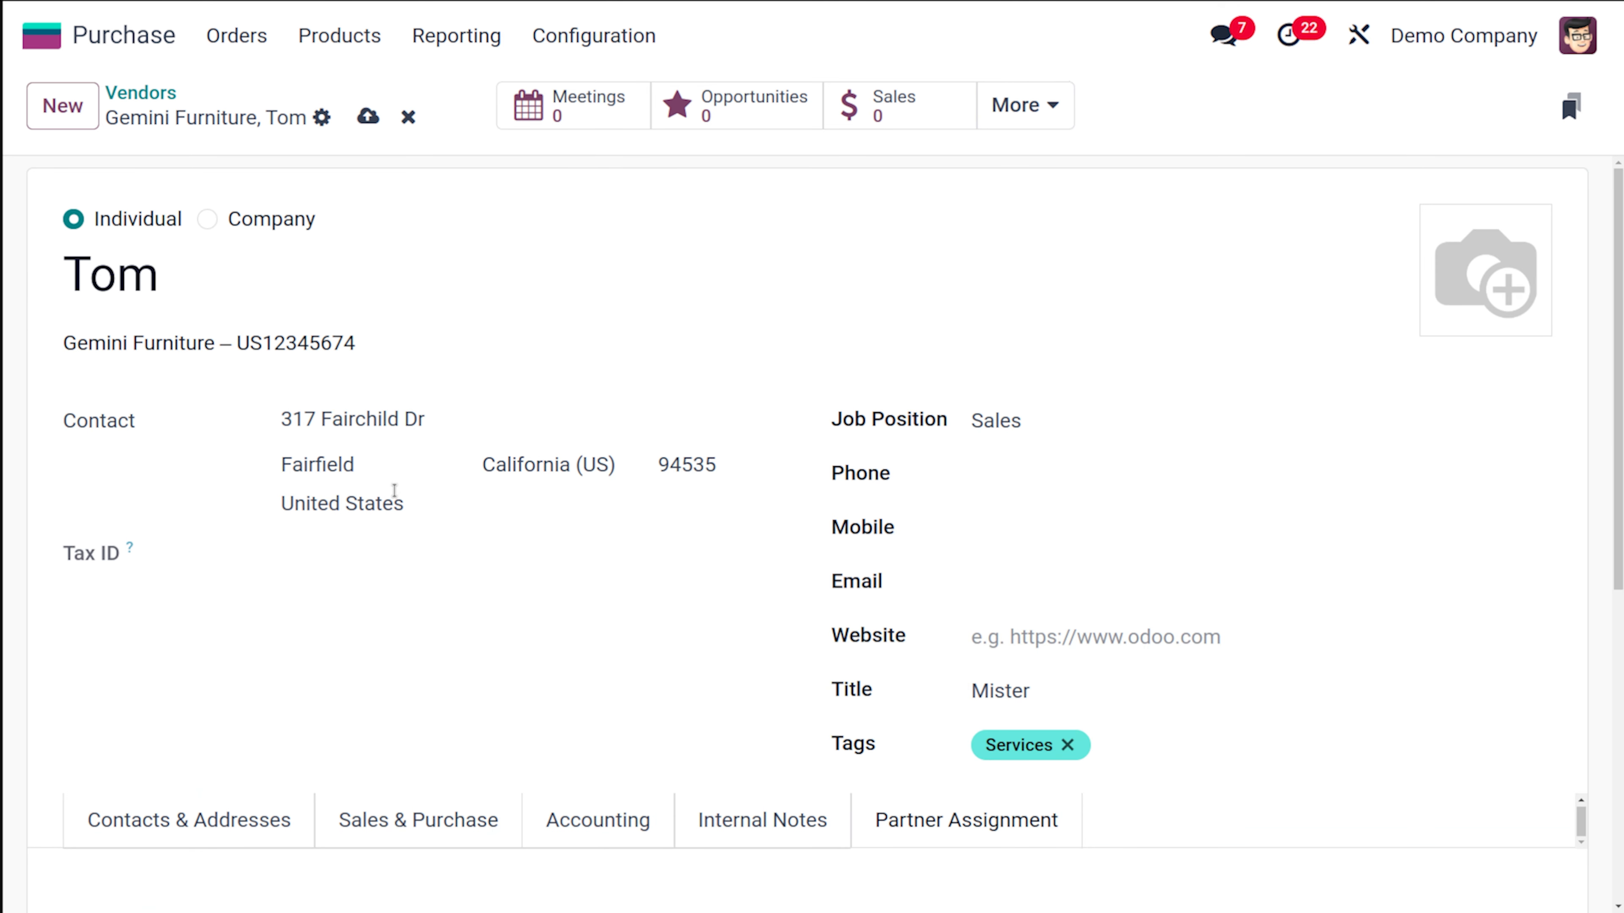